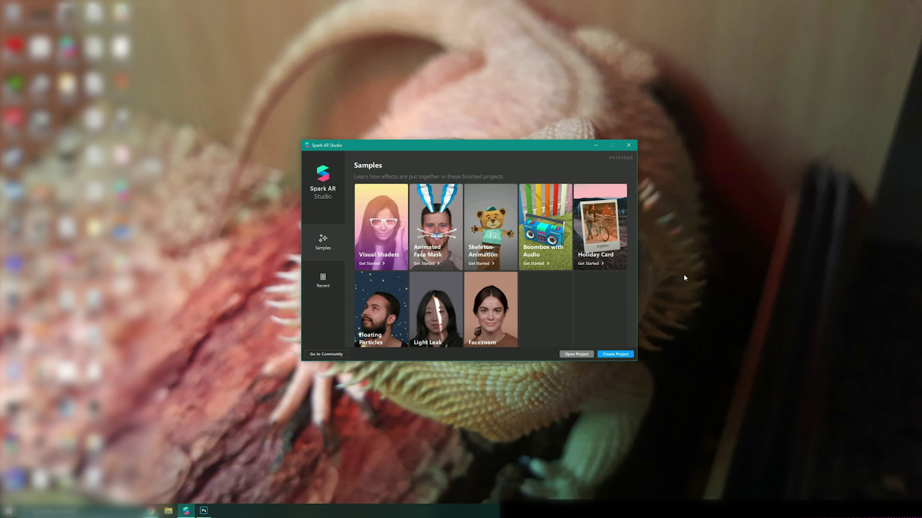
Create a new empty project and maximize the Untitled project window
left_click(616, 355)
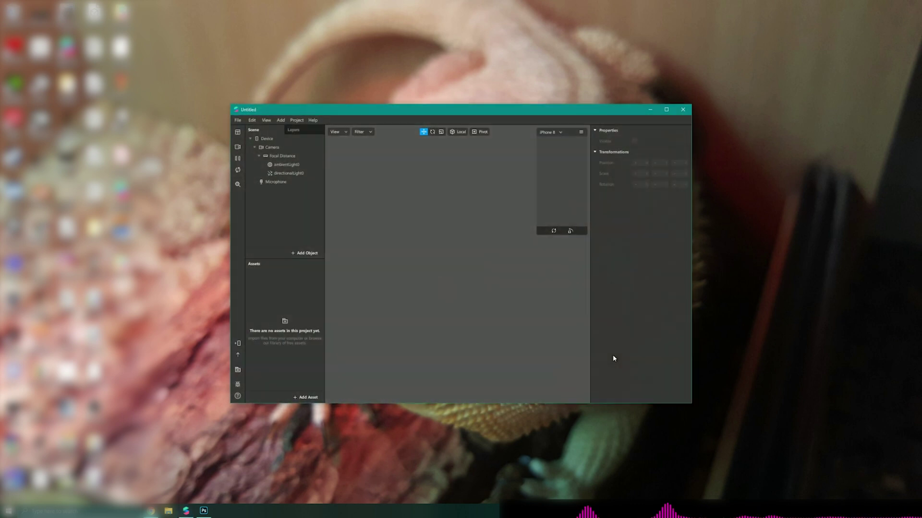
left_click(666, 110)
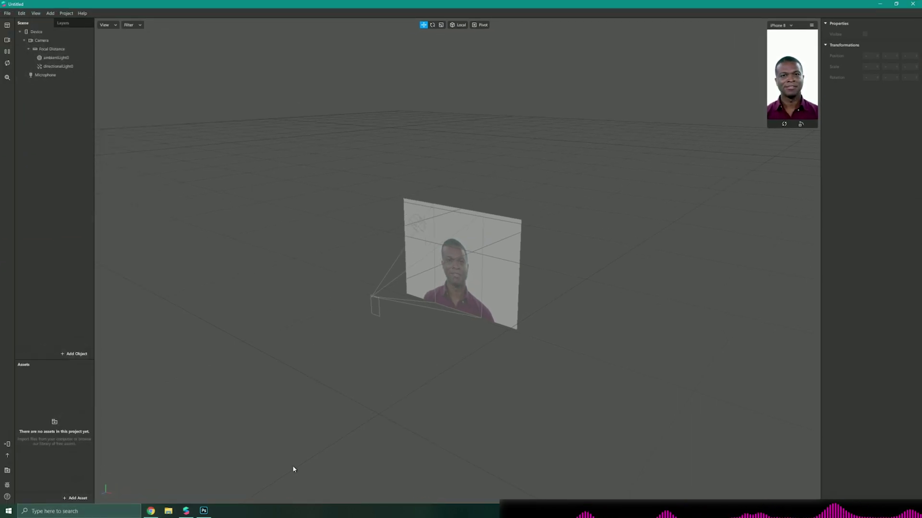
left_click(204, 512)
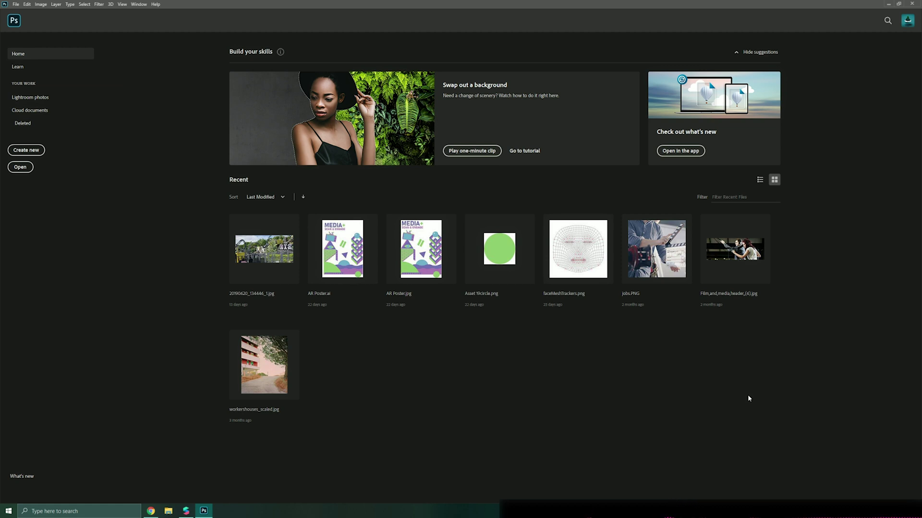
Add a Face Mesh to the scene and give it a new material named Spiral
left_click(889, 5)
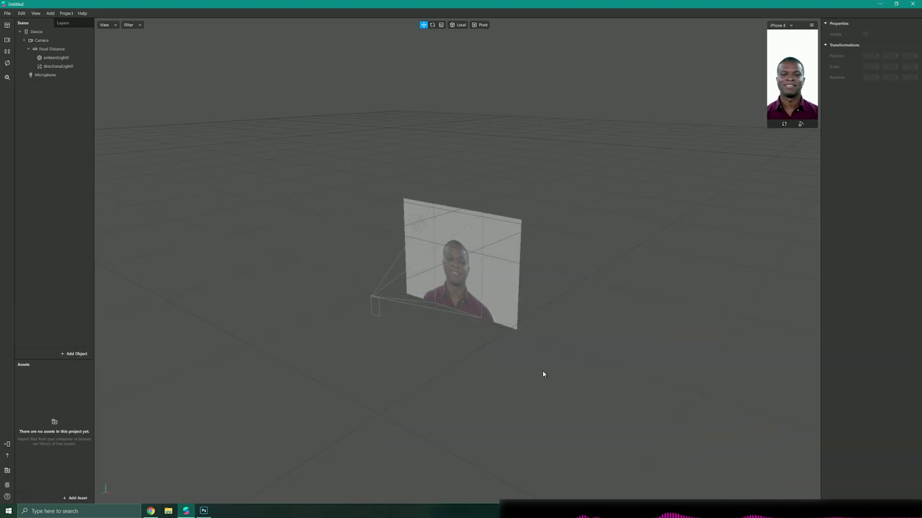
left_click(71, 354)
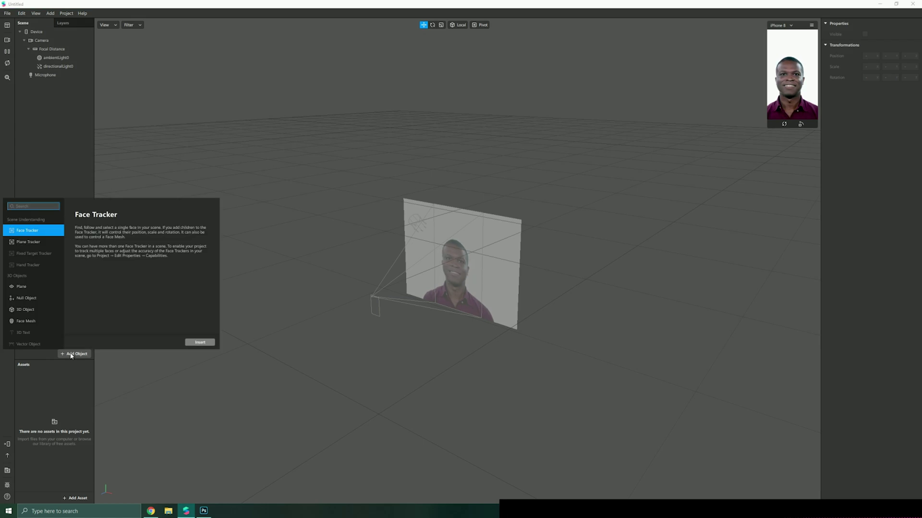
left_click(23, 321)
left_click(200, 342)
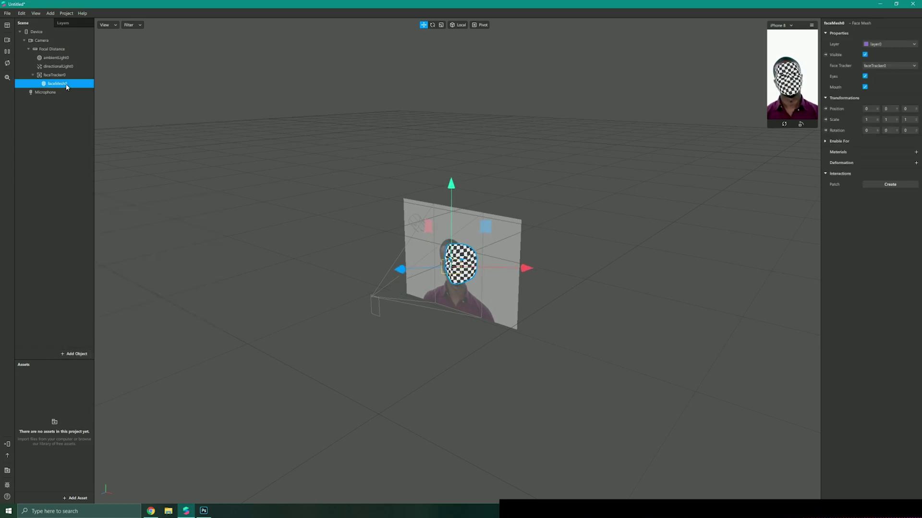
left_click(916, 152)
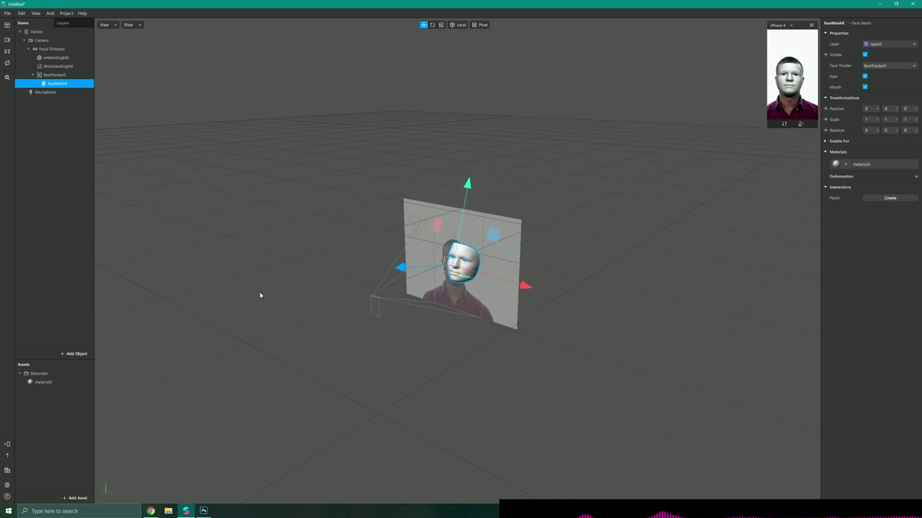
left_click(58, 383)
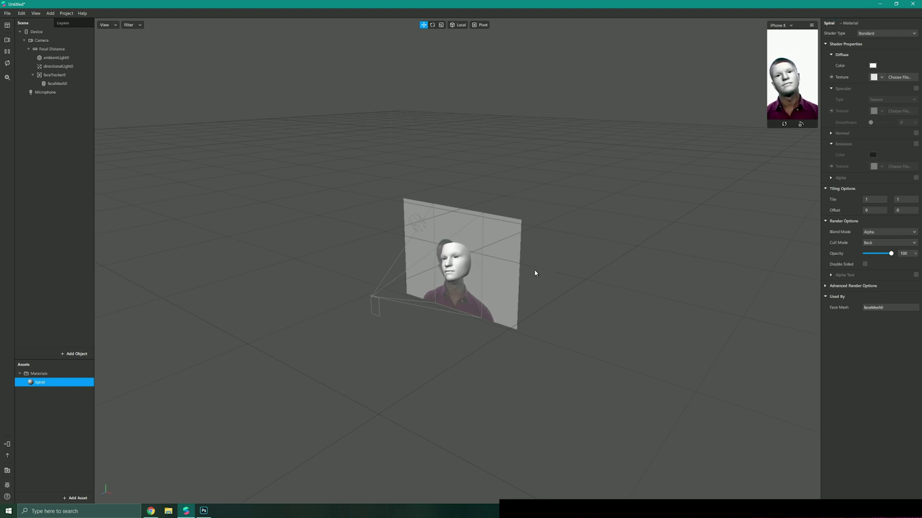
Make the Spiral material a Flat shader with a yellow colour
left_click(875, 35)
left_click(872, 67)
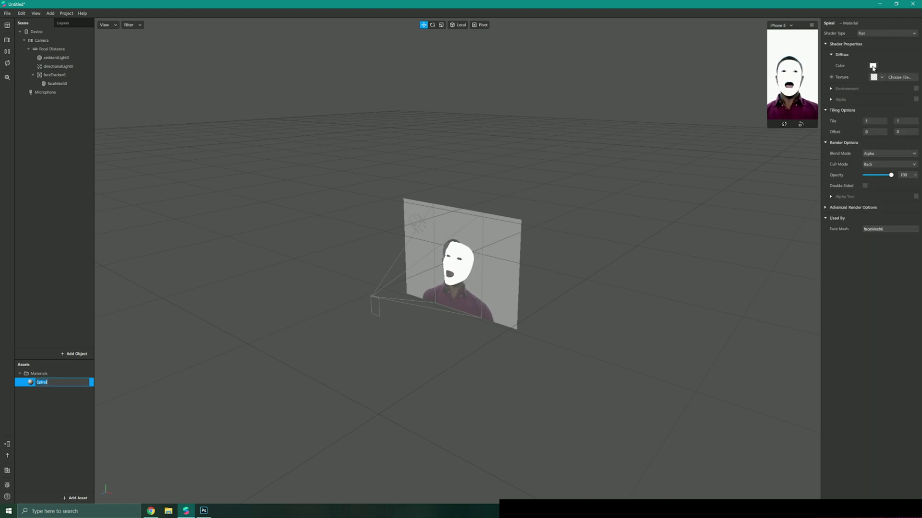
left_click(872, 65)
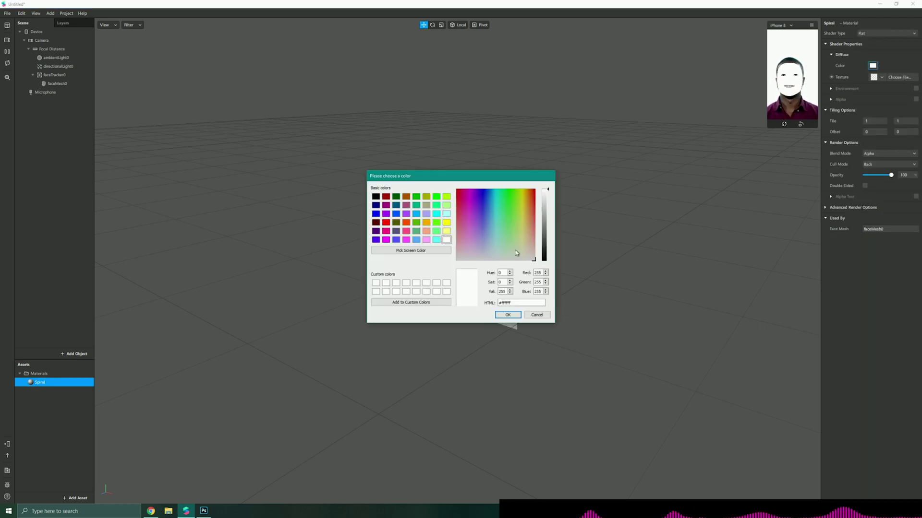
left_click(446, 223)
left_click(507, 315)
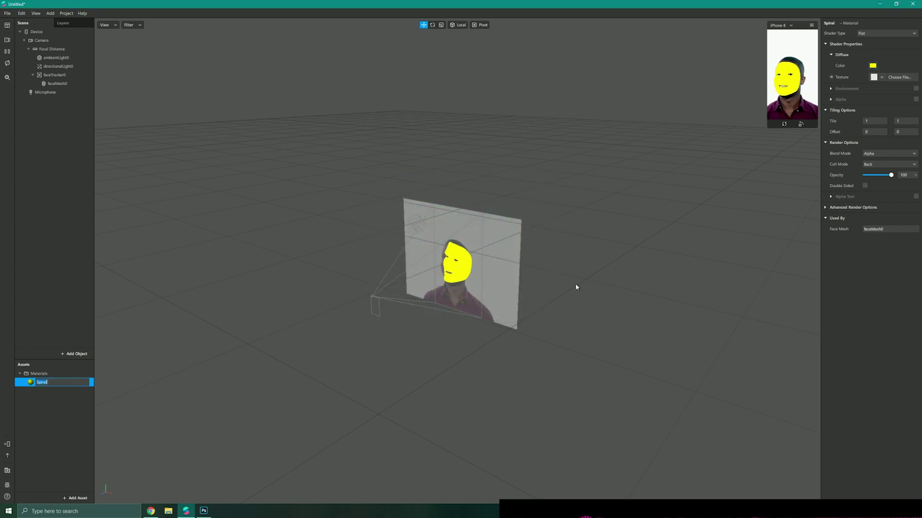
Create a patch for the Spiral Diffuse Texture and position its node in the Patch Editor
left_click(831, 77)
left_click_drag(473, 396, 576, 312)
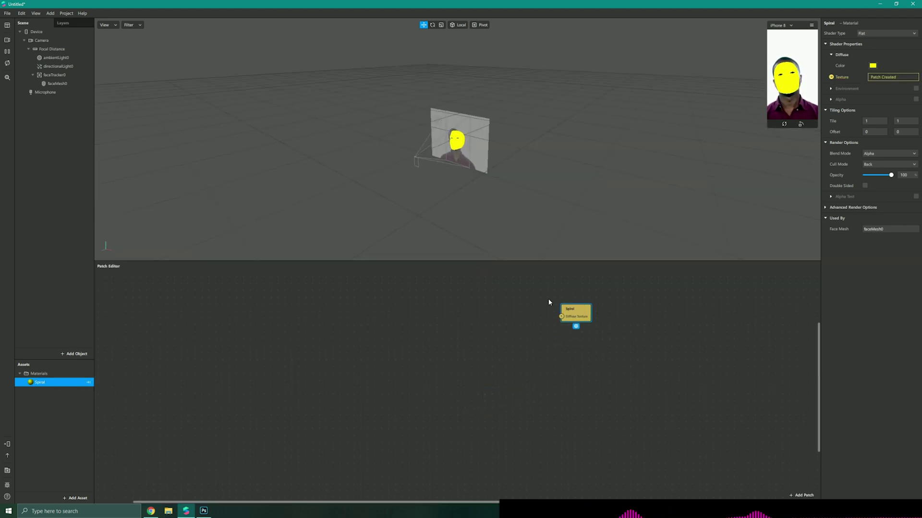
left_click(520, 348)
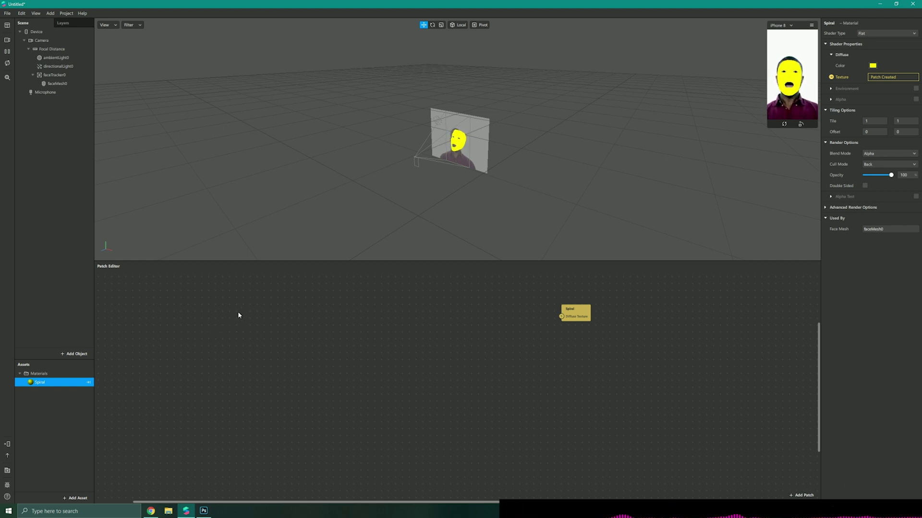
Insert an SDF Star patch into the patch graph
double_click(221, 298)
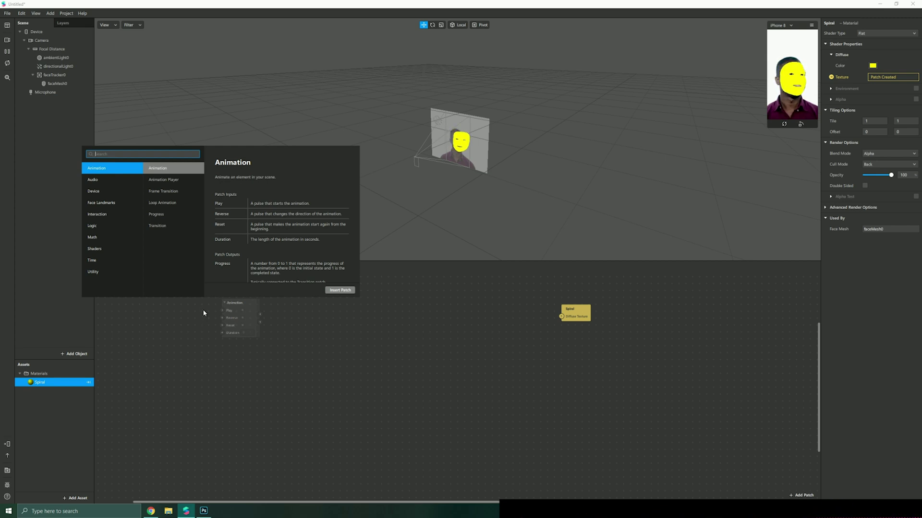
type("sdf")
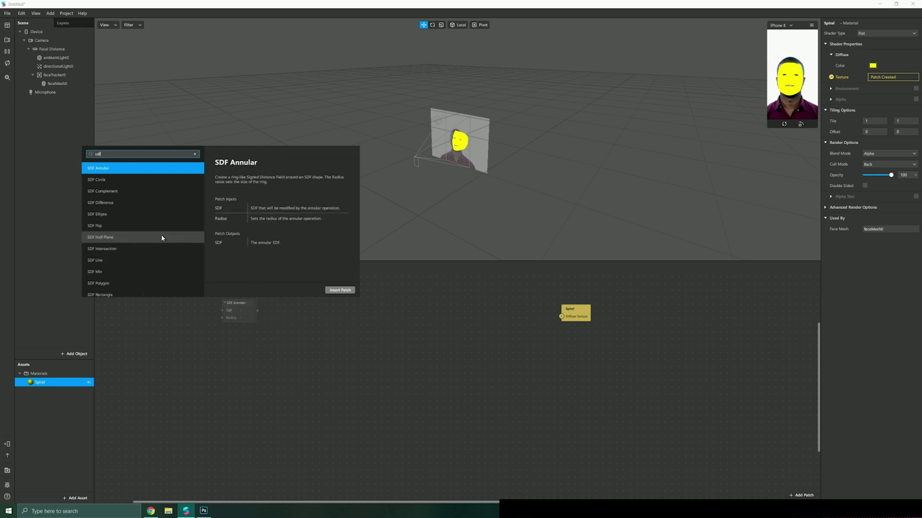
scroll(152, 244, "down", 3)
scroll(142, 259, "down", 2)
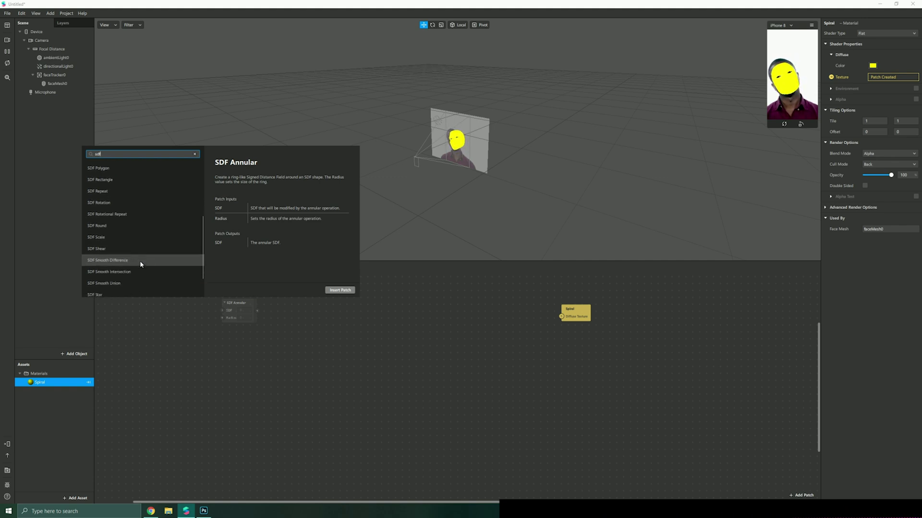
left_click(131, 245)
left_click(129, 257)
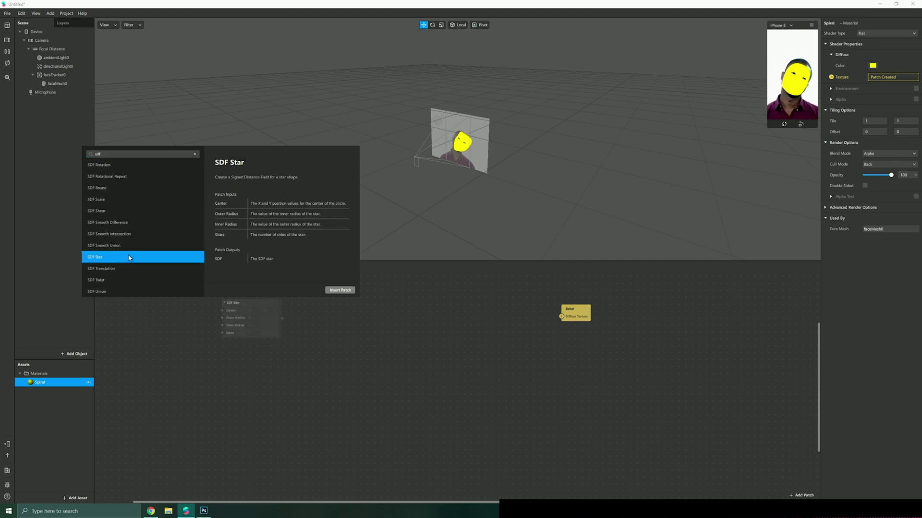
left_click(340, 291)
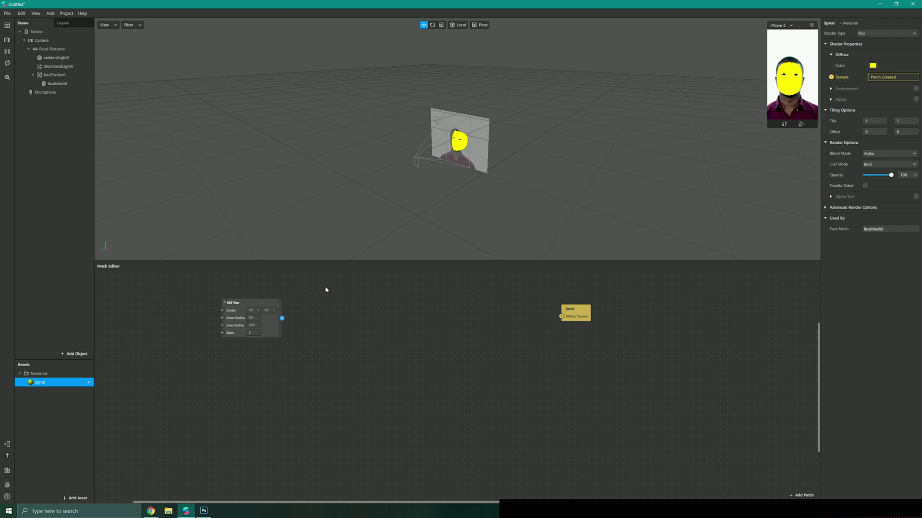
Add an SDF Twist patch connected to the SDF Star output
left_click_drag(281, 318, 373, 337)
type("sdf")
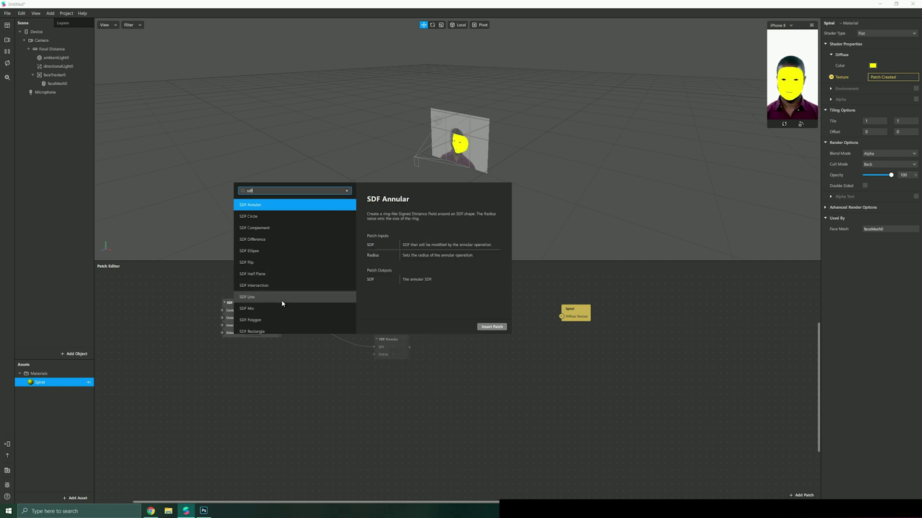
scroll(282, 305, "down", 5)
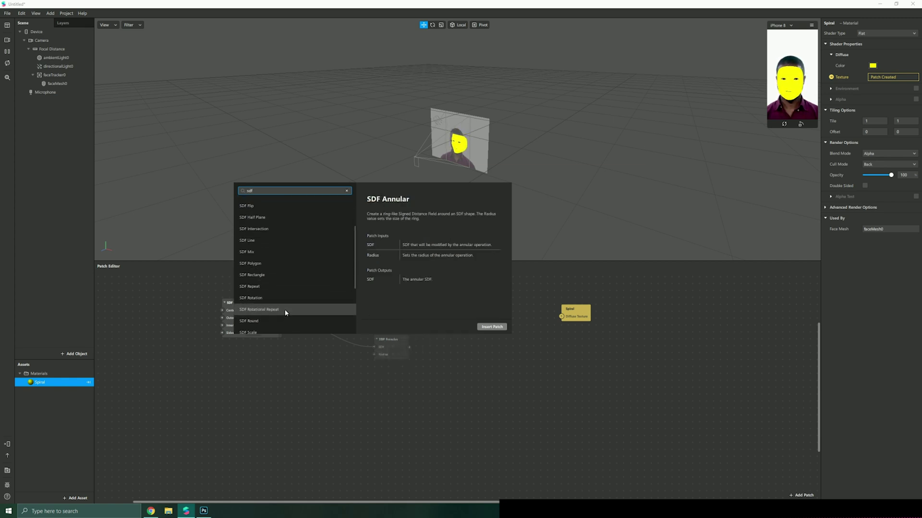
left_click(267, 317)
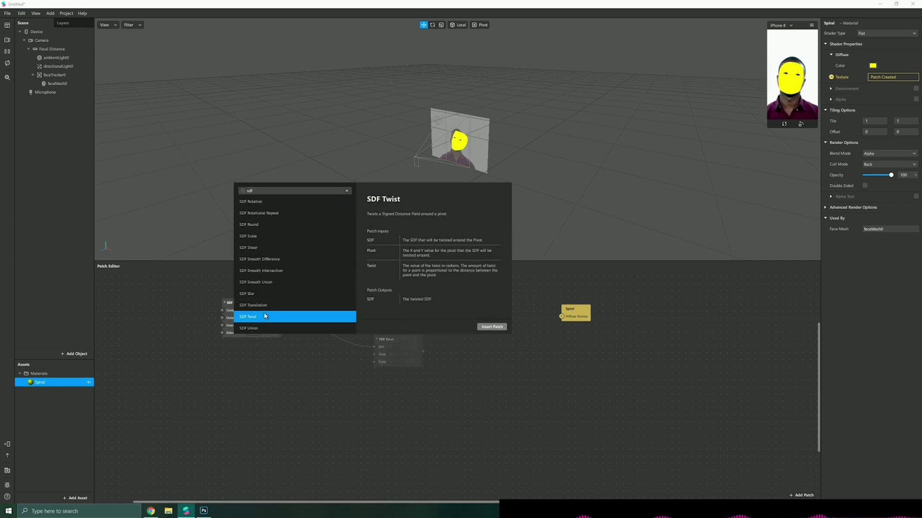
left_click(496, 326)
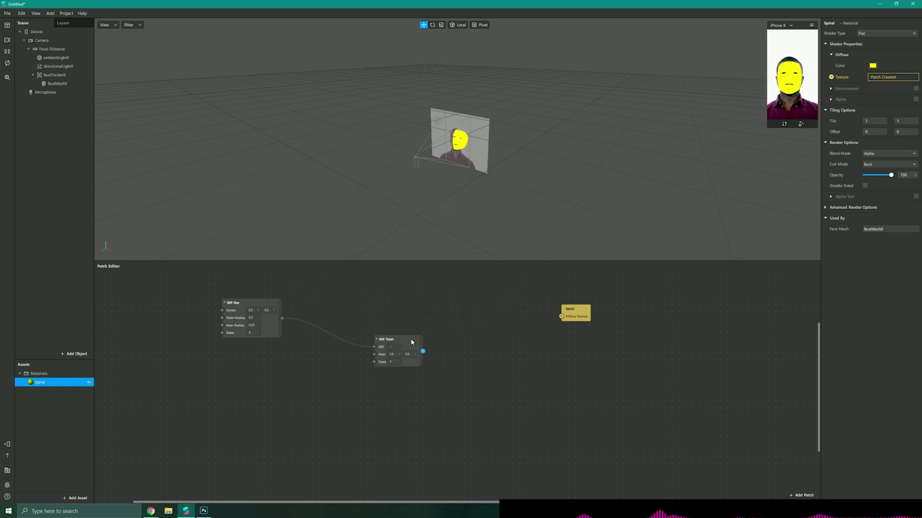
Add an SDF Mix patch wired after SDF Twist
left_click_drag(411, 339, 437, 349)
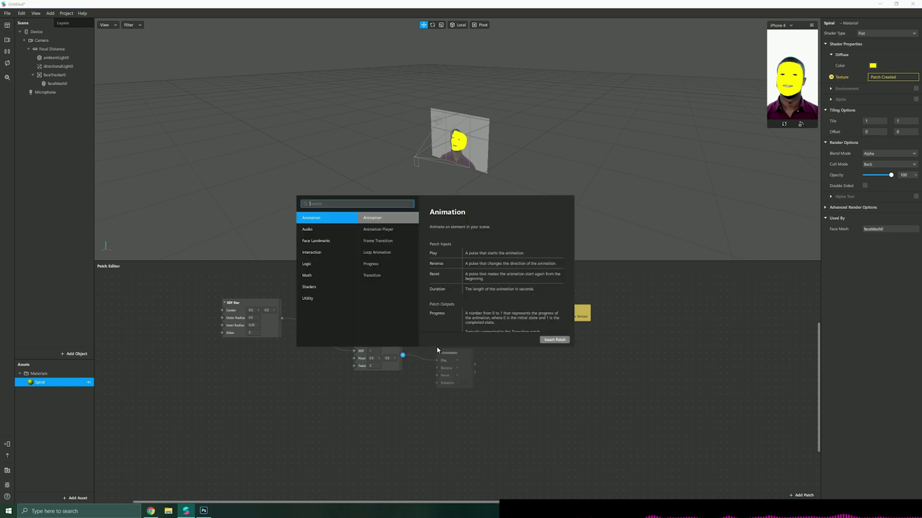
type("sdf")
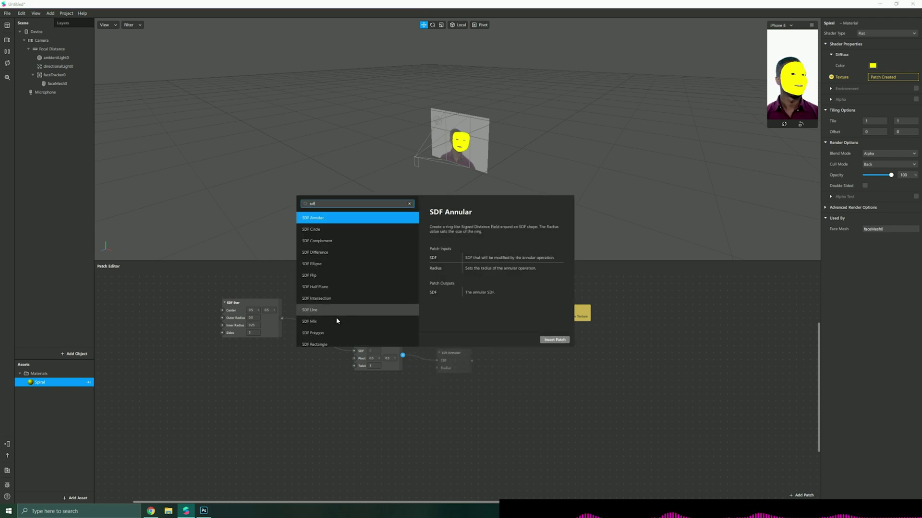
scroll(334, 318, "down", 2)
left_click(312, 274)
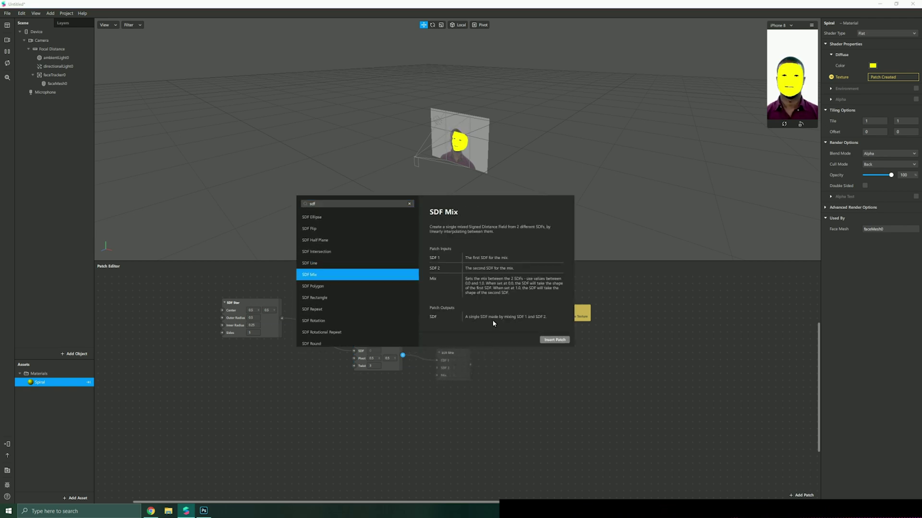
left_click(554, 340)
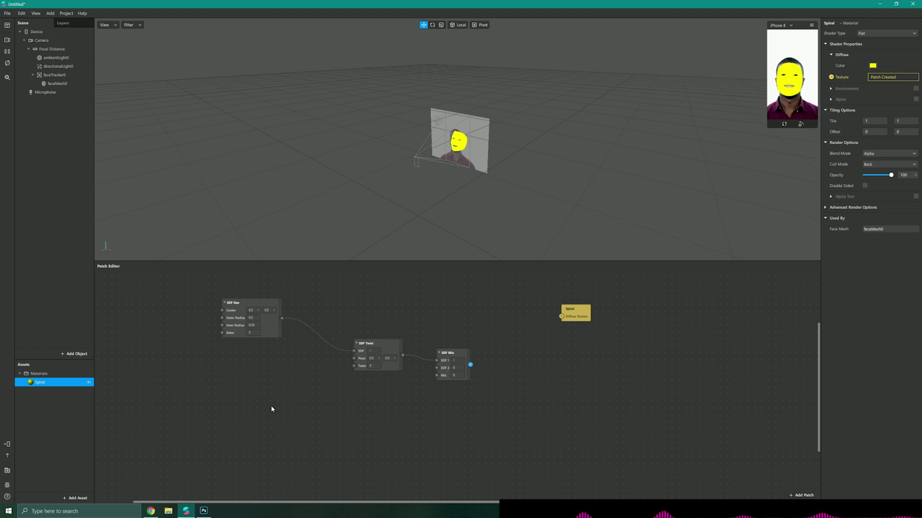
left_click_drag(460, 354, 477, 363)
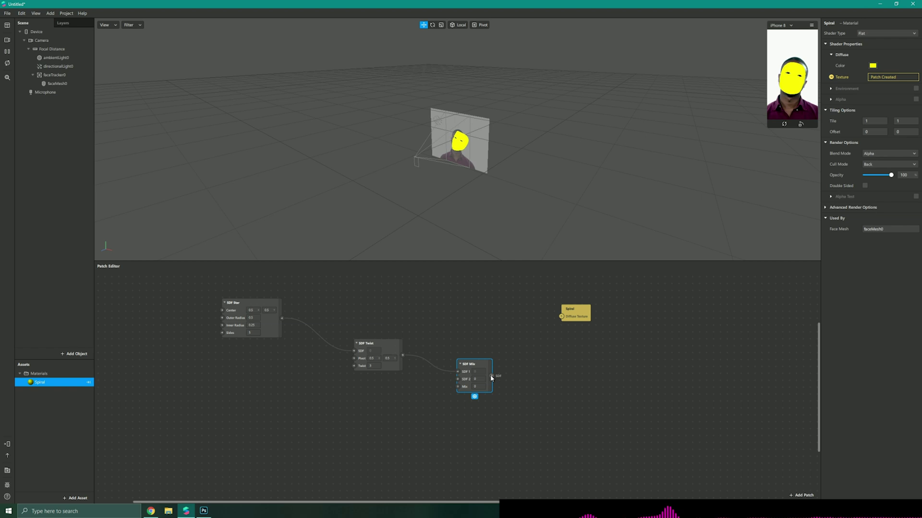
Add a Step patch after the SDF Mix output
left_click_drag(491, 376, 525, 361)
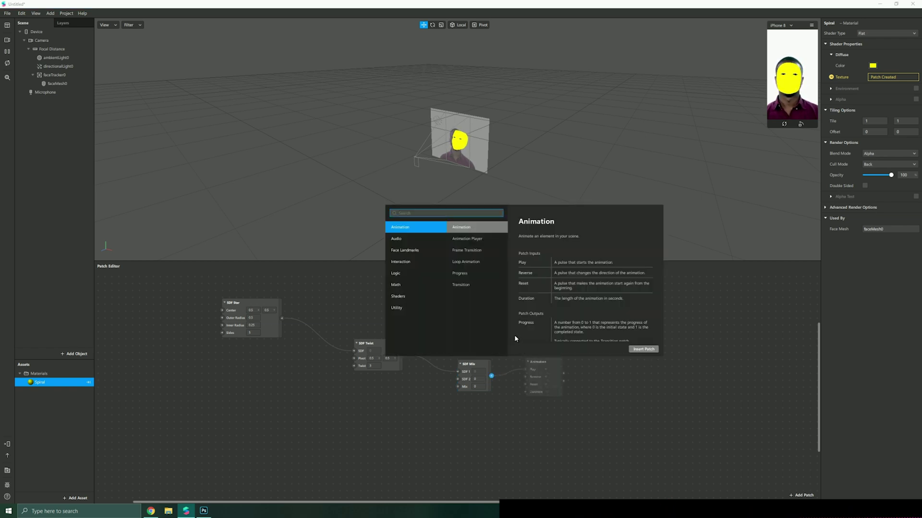
type("step")
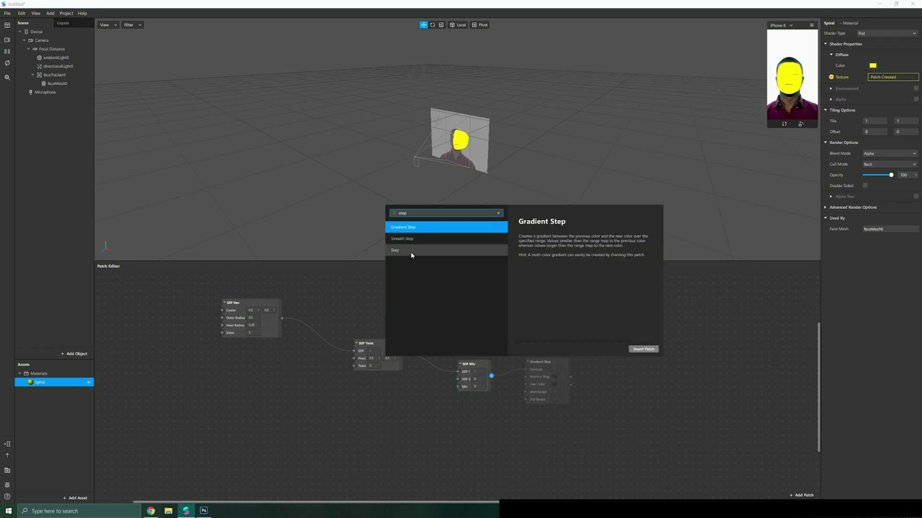
left_click(411, 252)
left_click(644, 349)
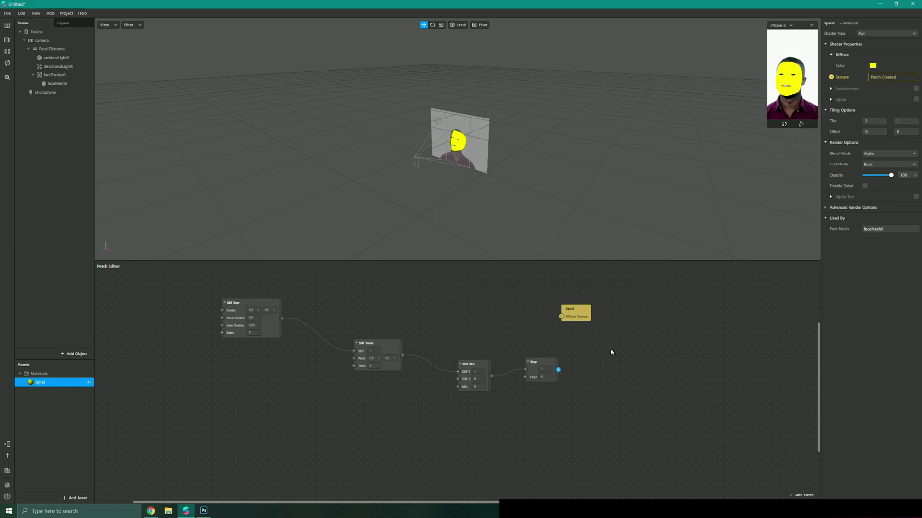
Wire Step into the Spiral Diffuse Texture, enlarge the preview, and try an SDF Twist of 8
left_click_drag(559, 370, 630, 342)
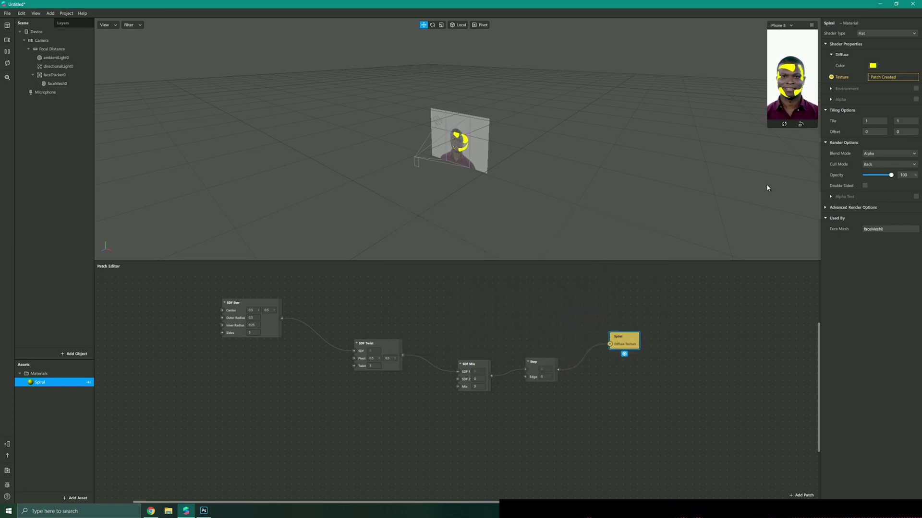
left_click_drag(767, 127, 675, 284)
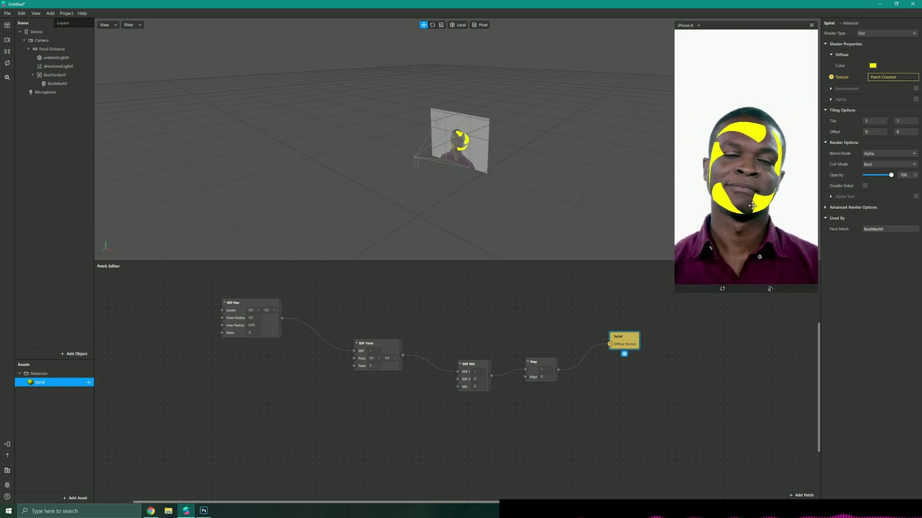
left_click(374, 366)
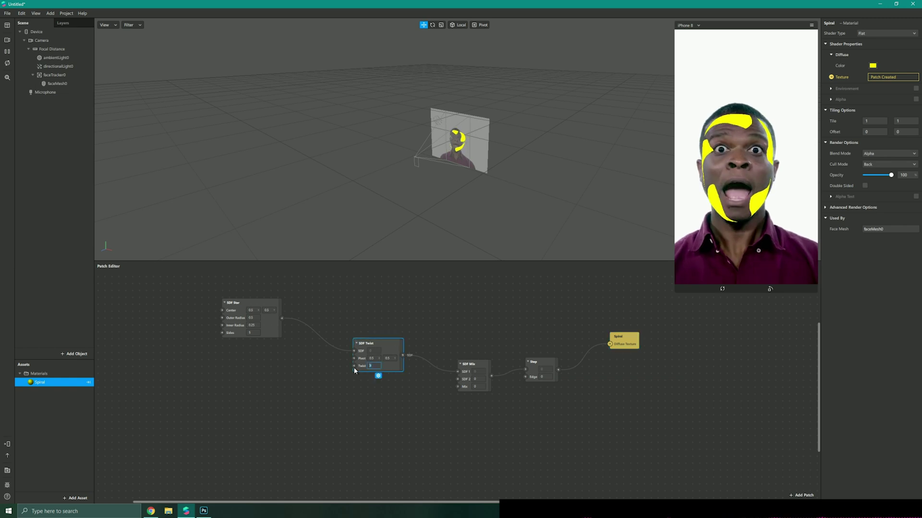
type("8")
key("Return")
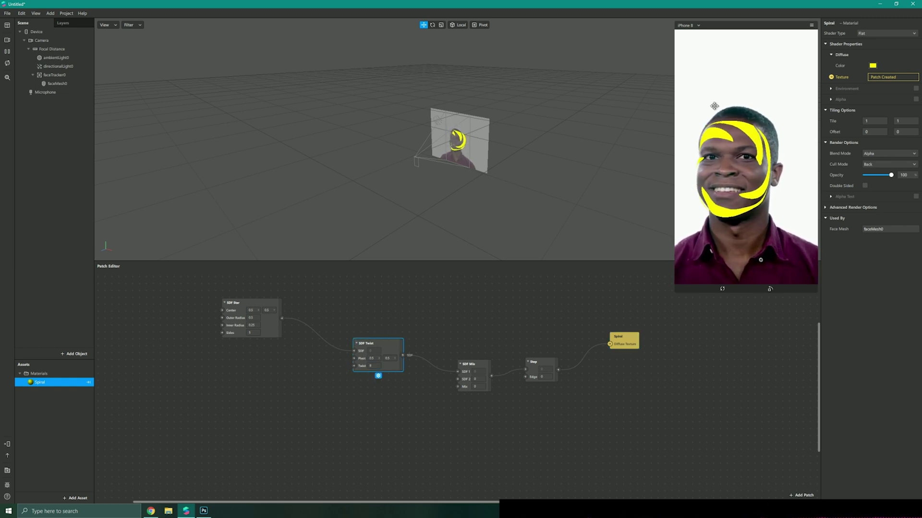
Reset the twist to 0 and set the SDF Star to 12 points
left_click(374, 366)
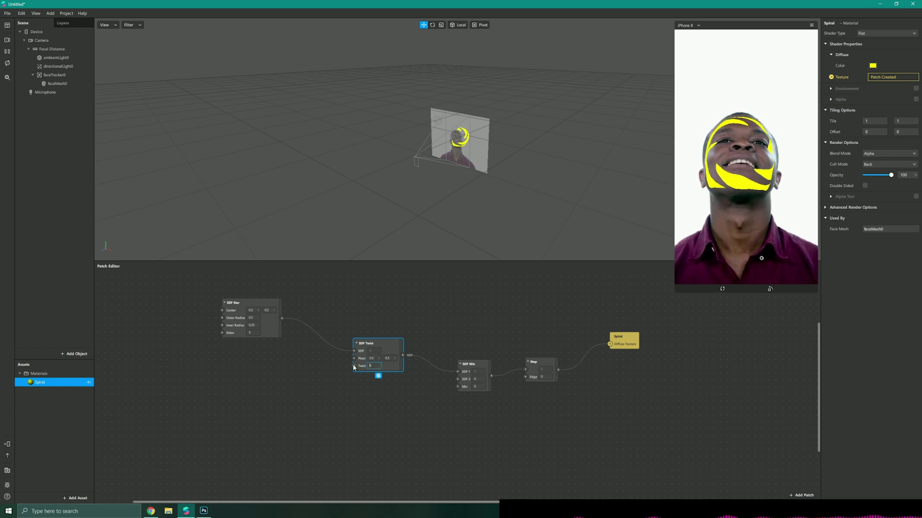
type("0")
key("Return")
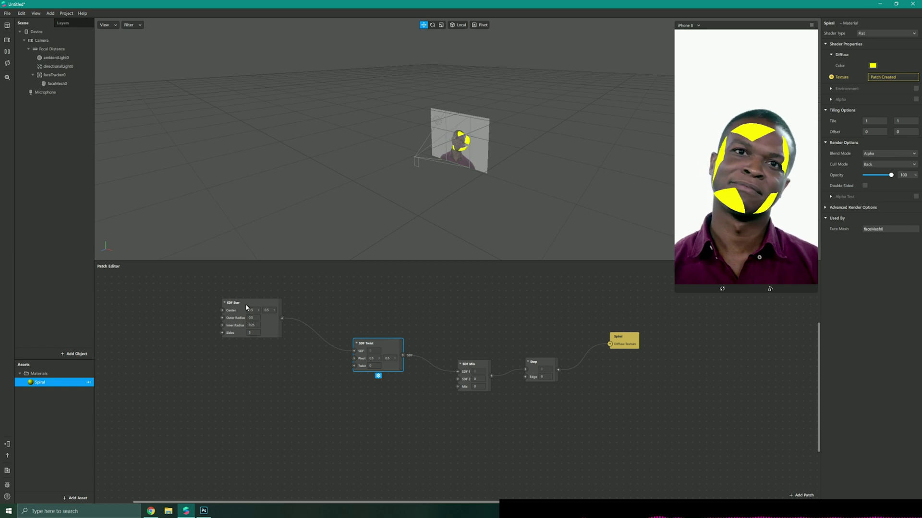
left_click(254, 332)
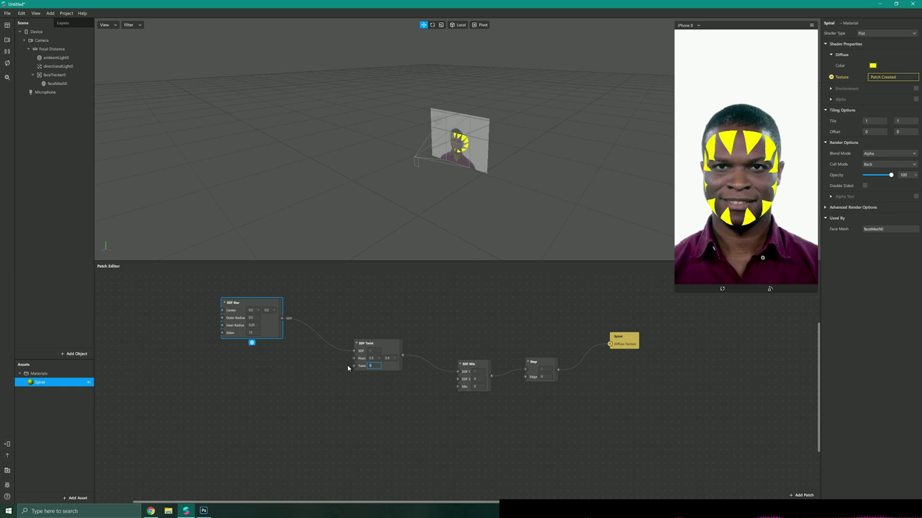
type("12")
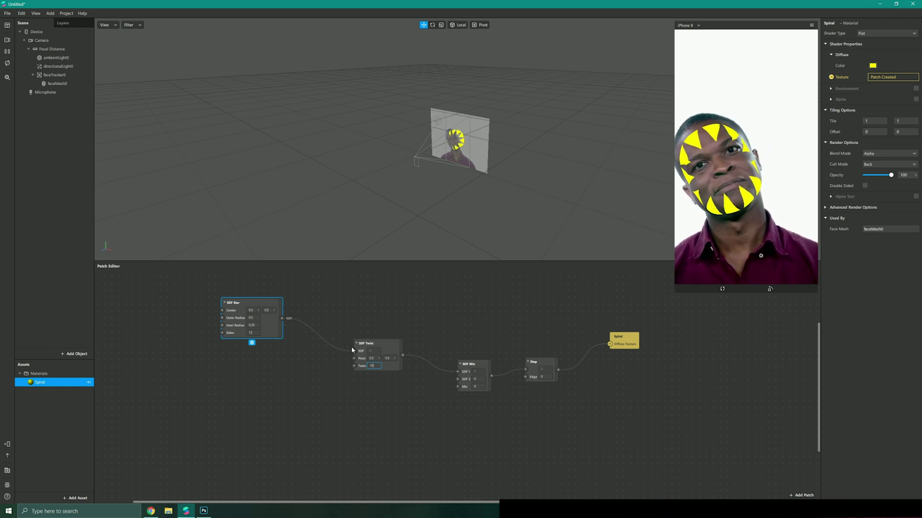
key("Return")
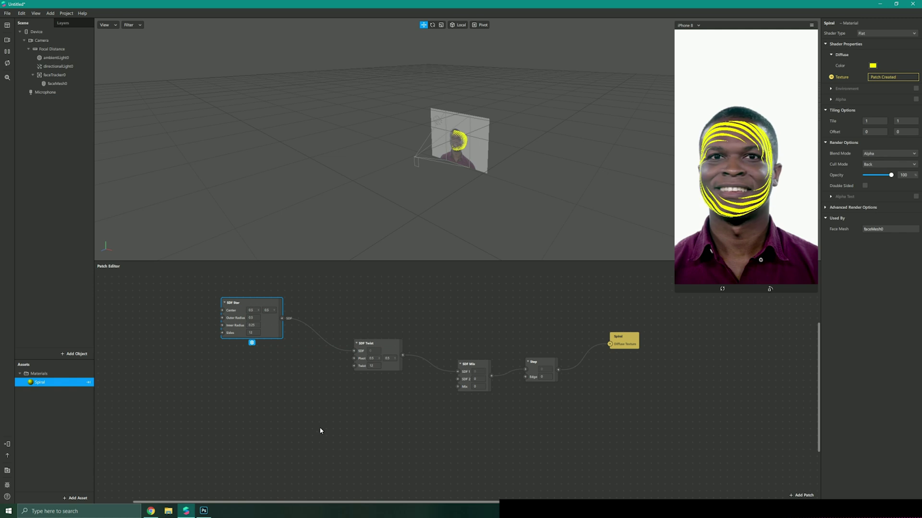
Insert an SDF Circle patch and connect it to SDF Mix's second SDF input
right_click(229, 432)
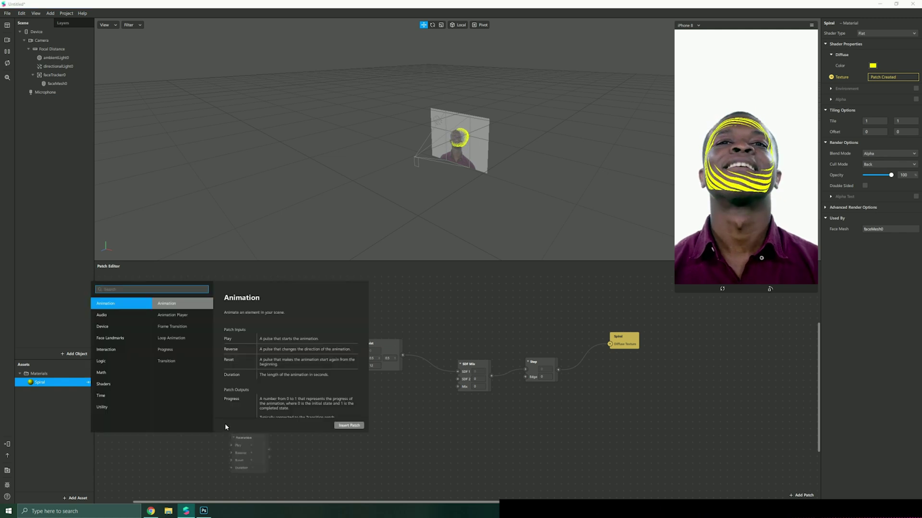
type("sdf")
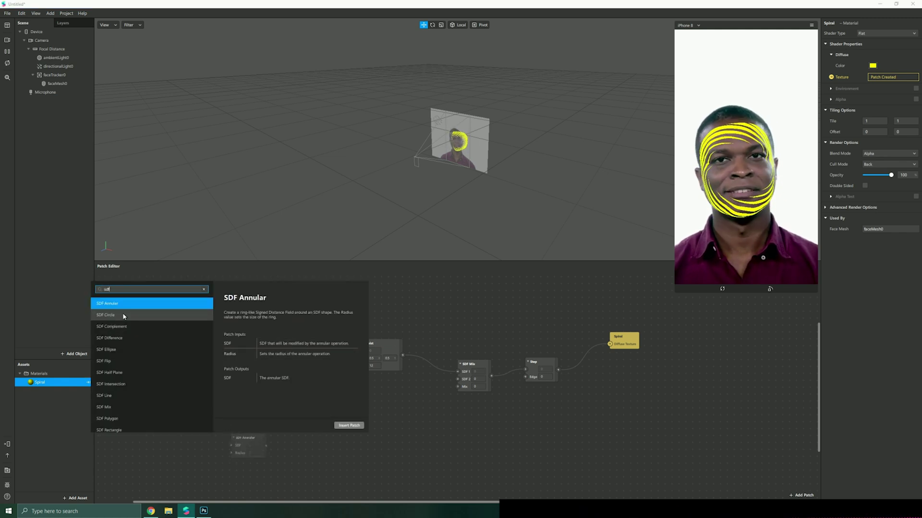
left_click(124, 315)
left_click(348, 426)
left_click_drag(269, 437, 457, 380)
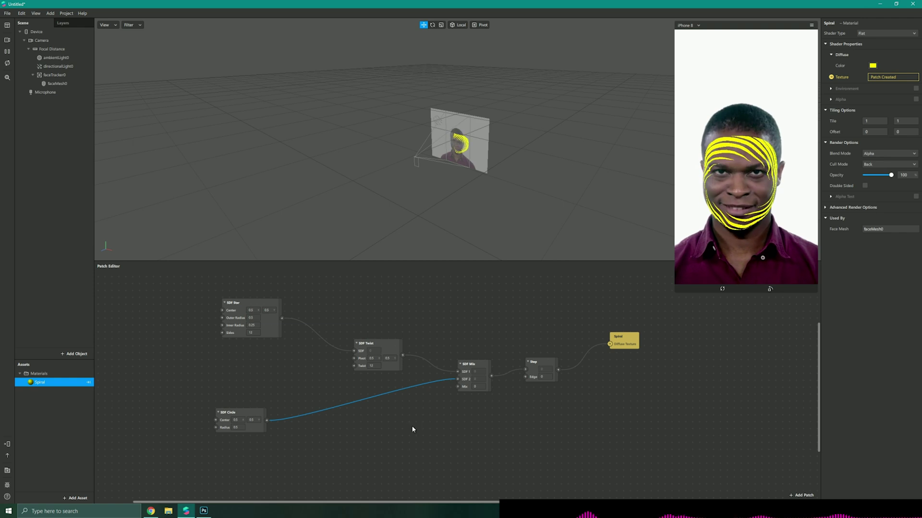
left_click(353, 437)
Add a Loop Animation patch below SDF Circle and make it Mirrored
double_click(301, 460)
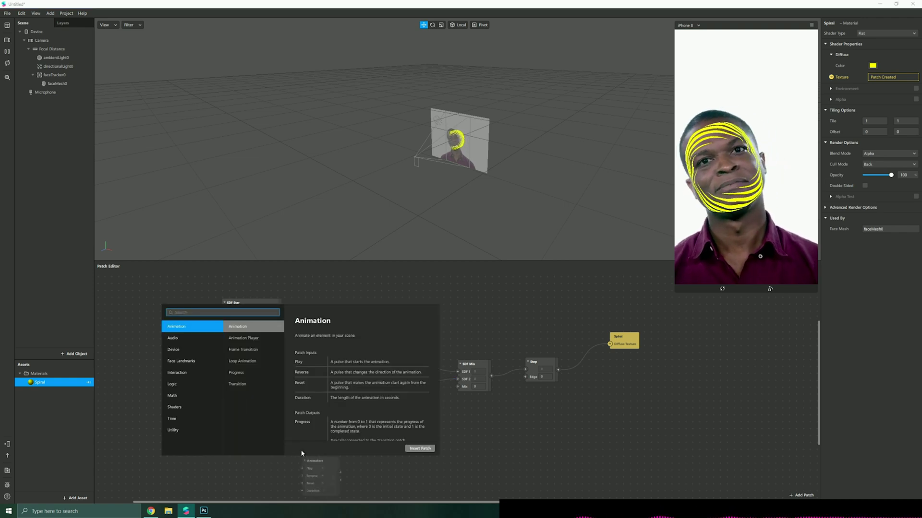
type("loop")
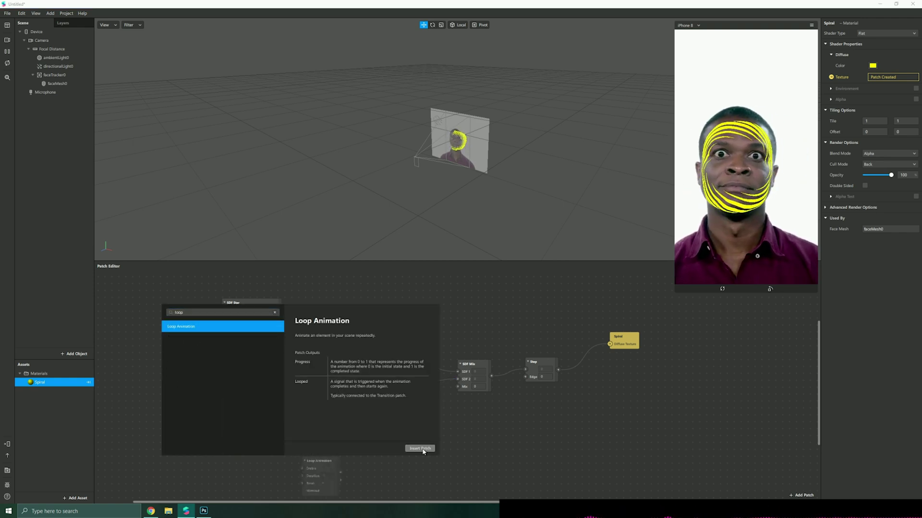
left_click(422, 450)
left_click_drag(330, 459, 295, 444)
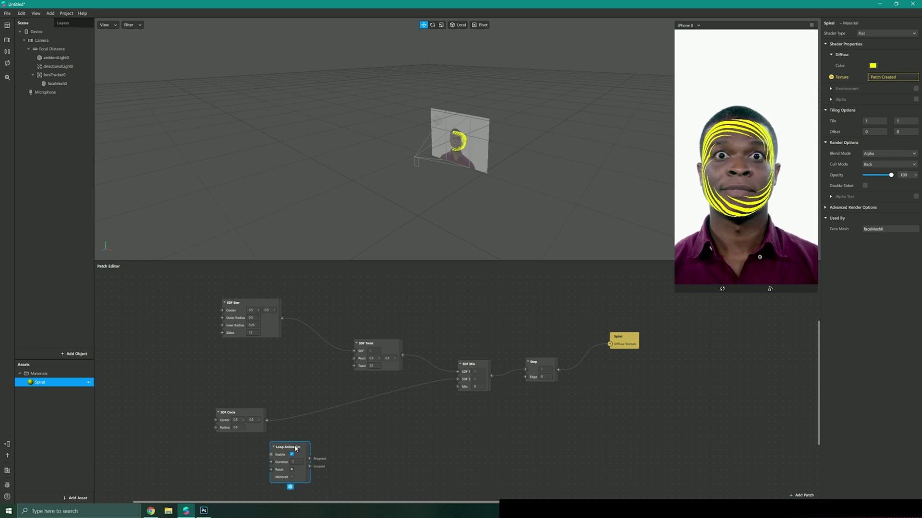
left_click(292, 477)
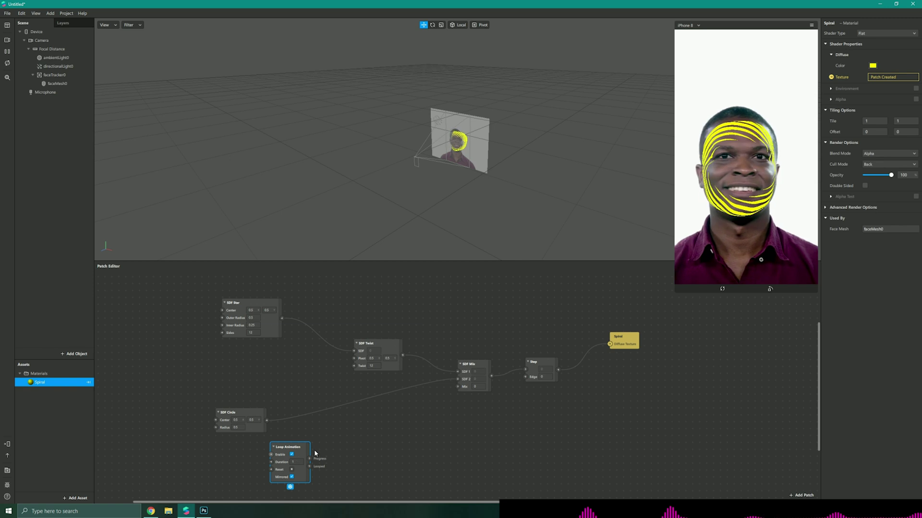
Add a Number Transition from the loop Progress and connect it to SDF Mix's Mix input
left_click_drag(309, 459, 371, 456)
type("t")
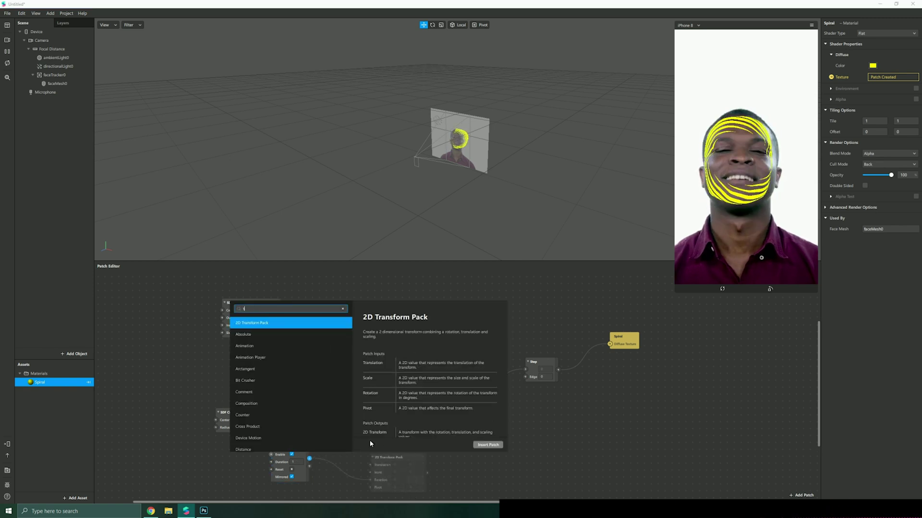
type("ra")
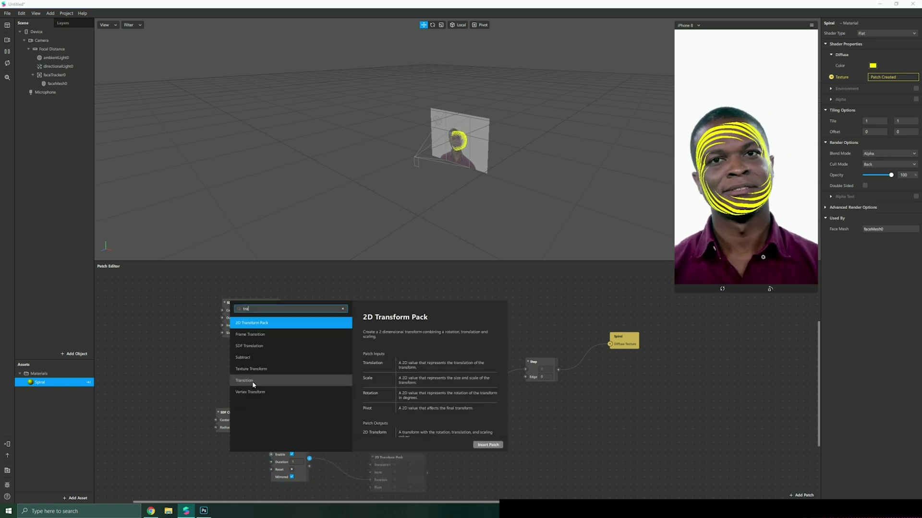
left_click(252, 381)
left_click(483, 447)
left_click_drag(409, 461, 392, 427)
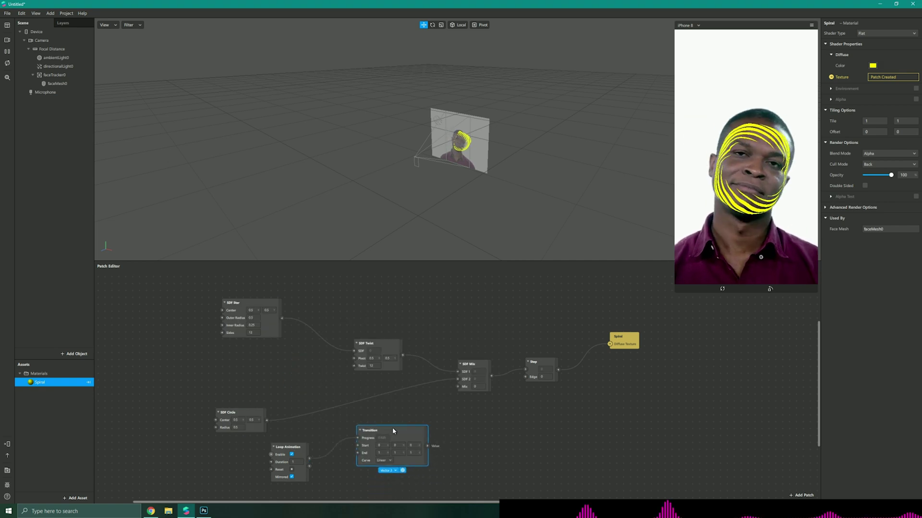
left_click(383, 473)
left_click(397, 468)
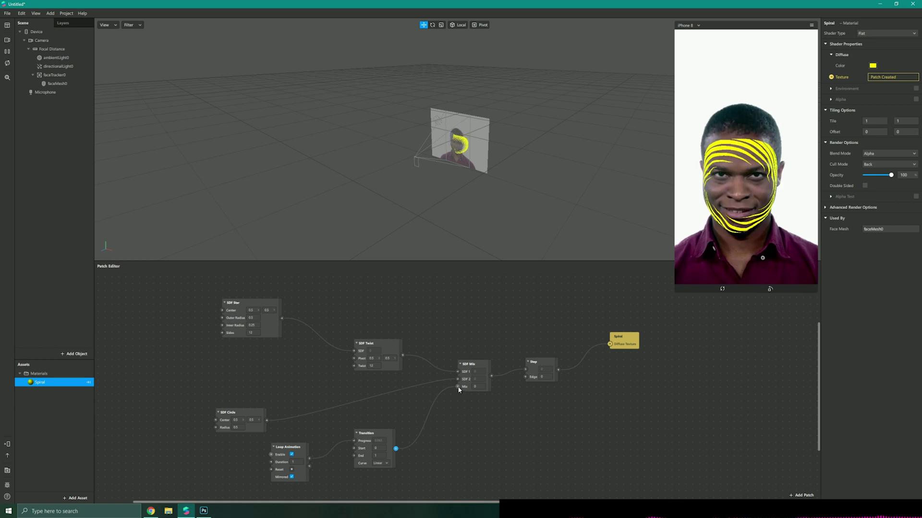
left_click_drag(458, 390, 461, 390)
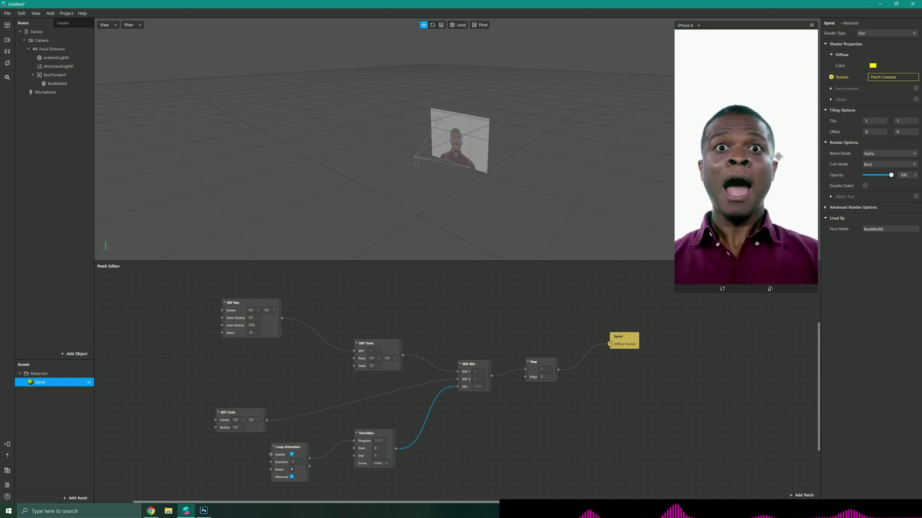
Set the SDF Star inner radius to 0.5 and keep the Loop Animation duration at 1
left_click(253, 318)
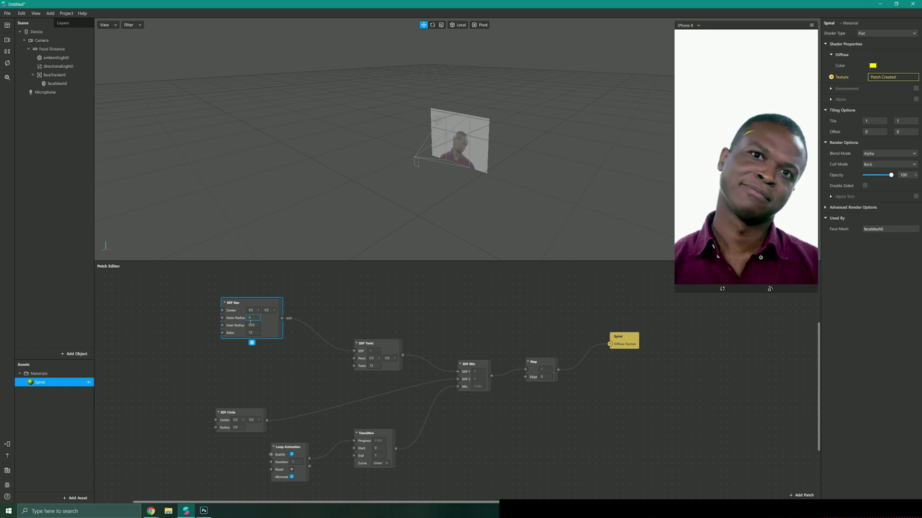
left_click(257, 326)
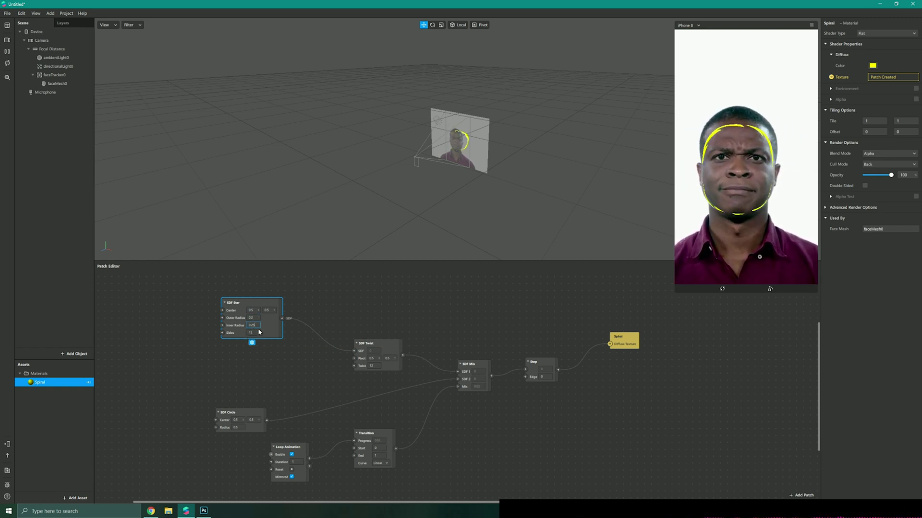
type("0.")
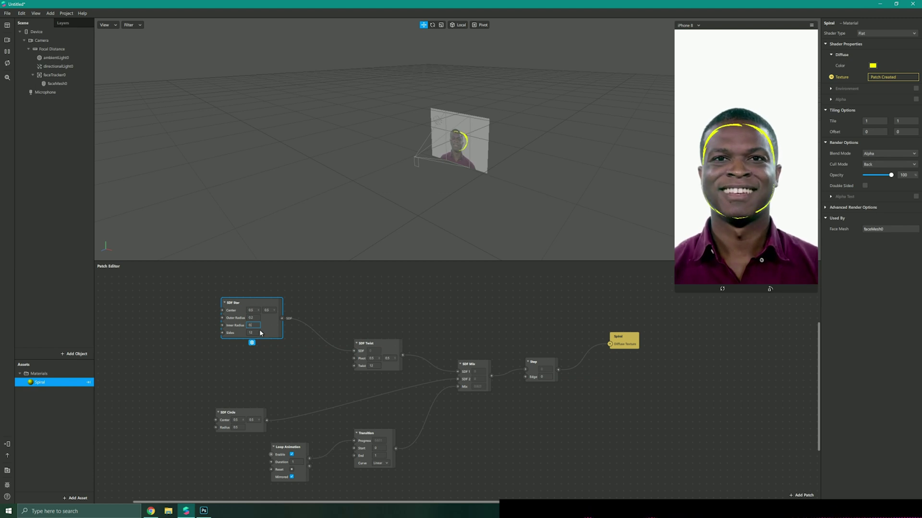
type("5")
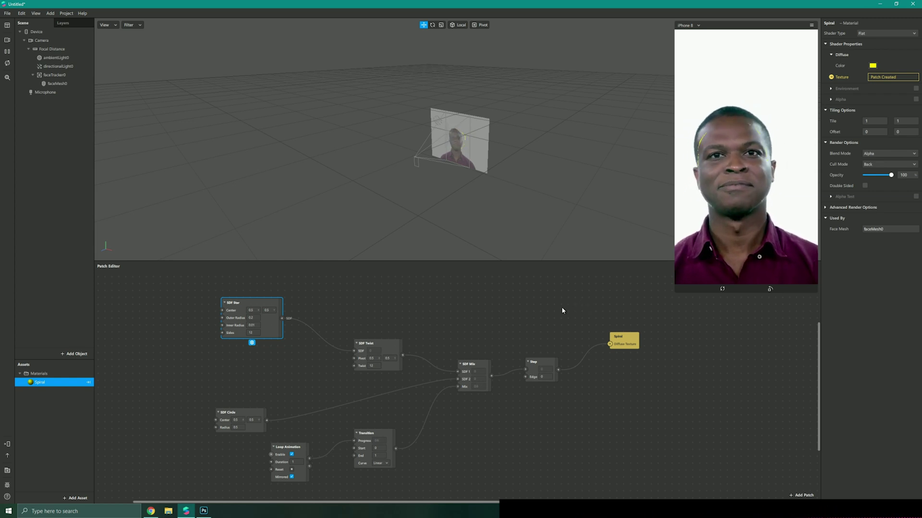
left_click(284, 464)
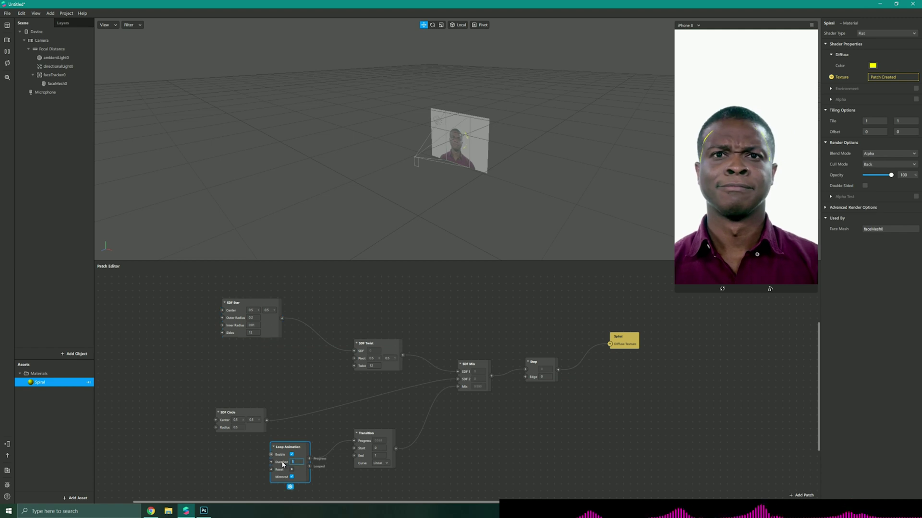
key("Return")
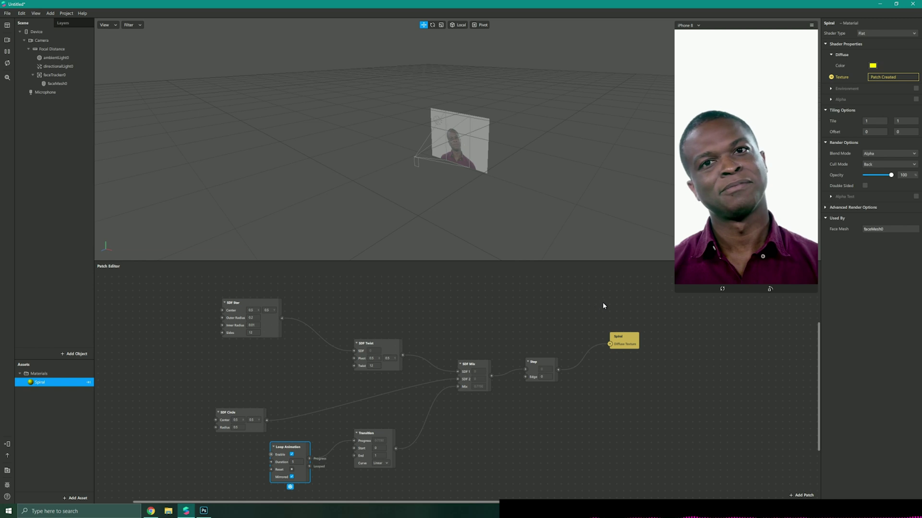
Rearrange the patches and wire a new SDF Repeat patch between SDF Mix and Step
left_click_drag(471, 371, 440, 367)
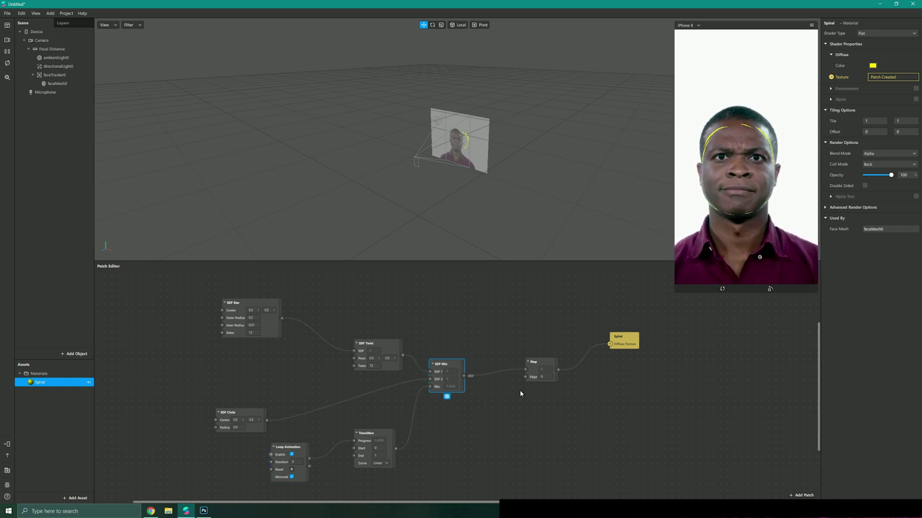
left_click_drag(542, 363, 579, 338)
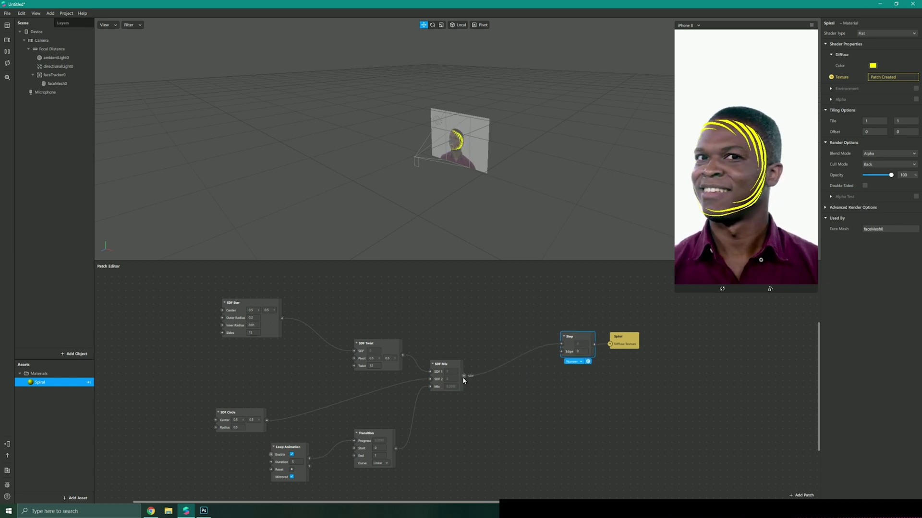
left_click_drag(464, 377, 483, 309)
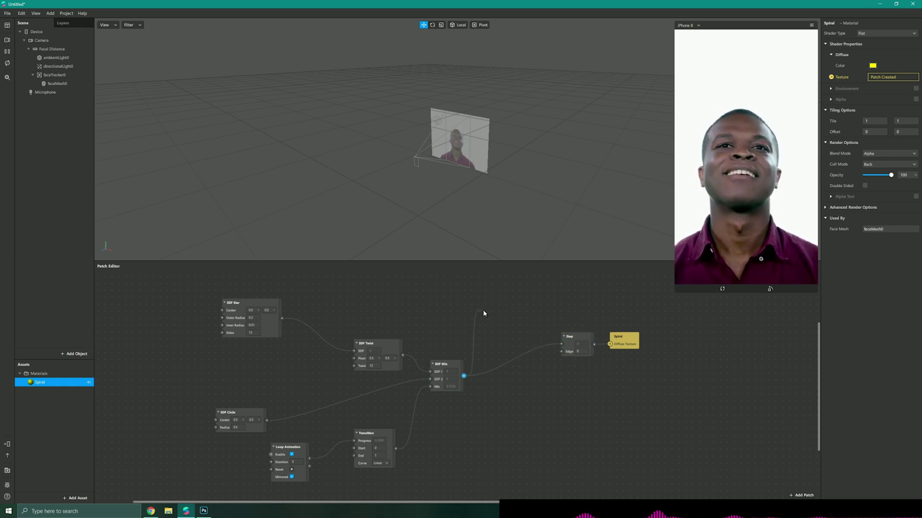
type("sdf")
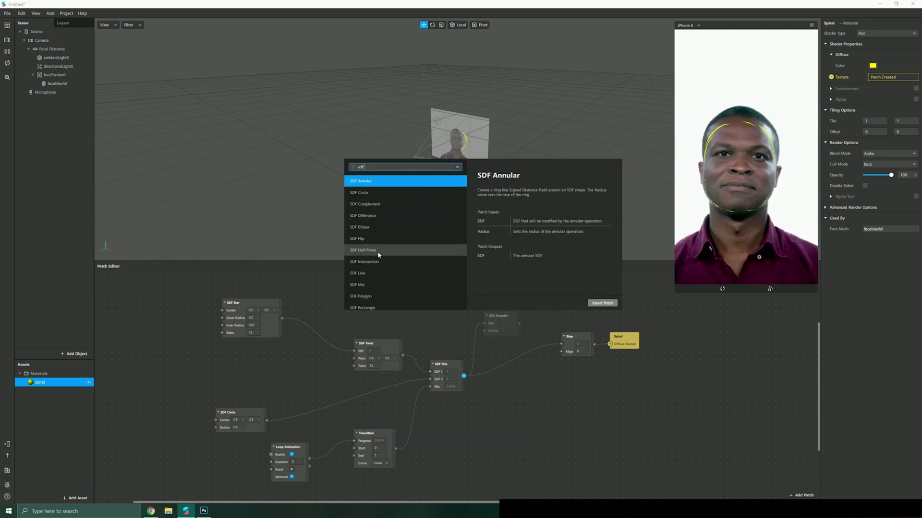
type(" re")
left_click(430, 191)
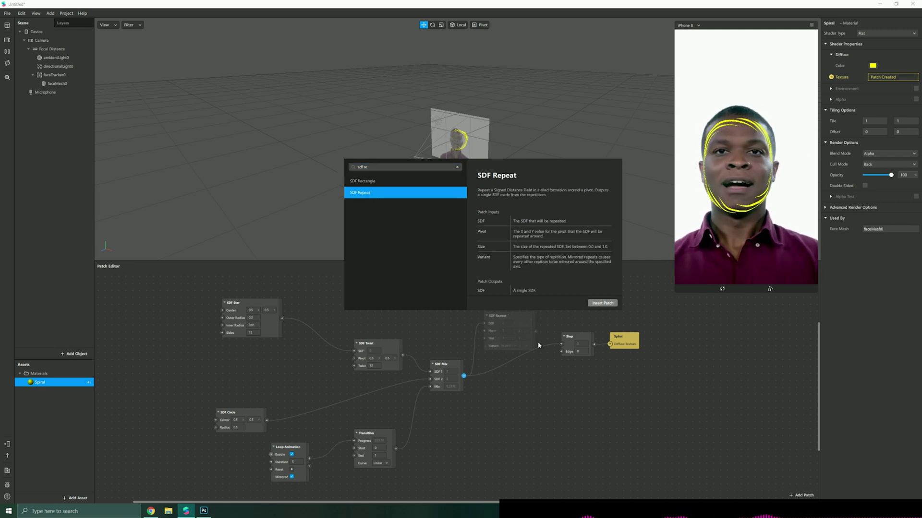
left_click(601, 303)
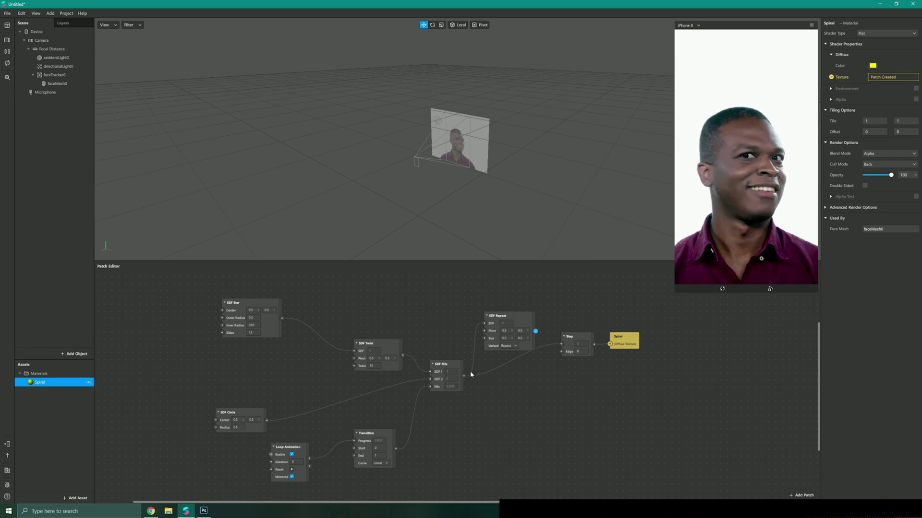
left_click_drag(470, 371, 465, 376)
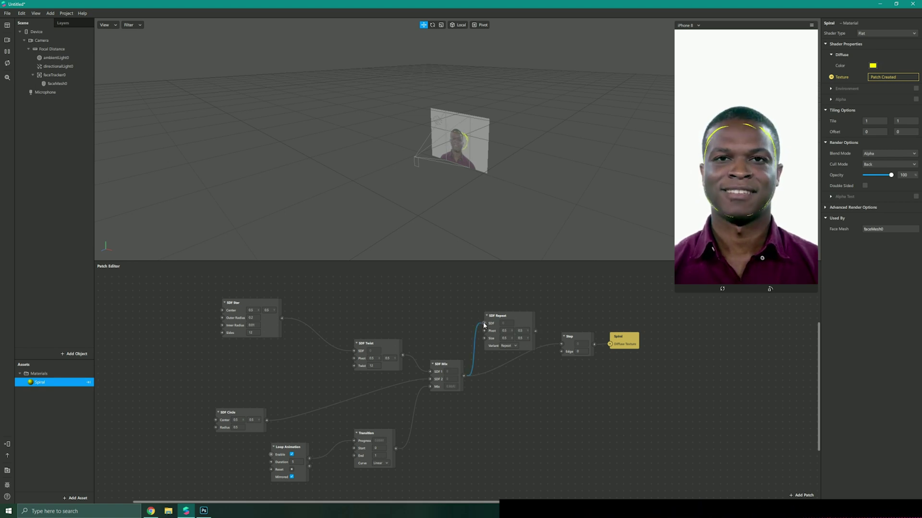
left_click_drag(535, 332, 561, 344)
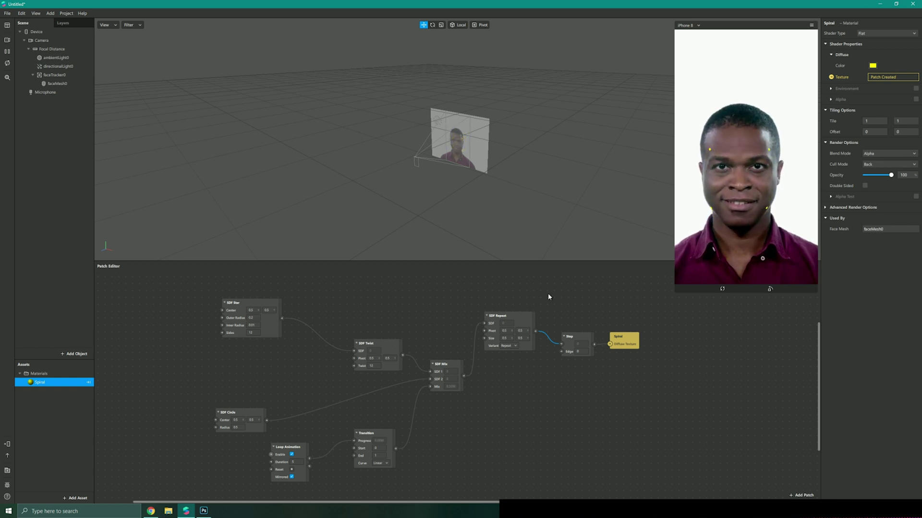
Set SDF Repeat to the Mirror X variant with size 0.1 by 0.4
left_click(515, 346)
left_click(517, 363)
left_click(505, 338)
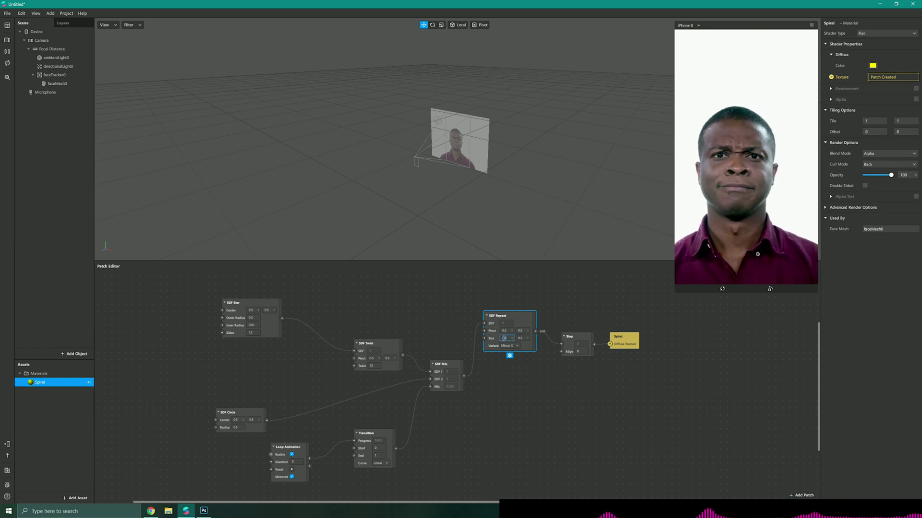
type("0.1")
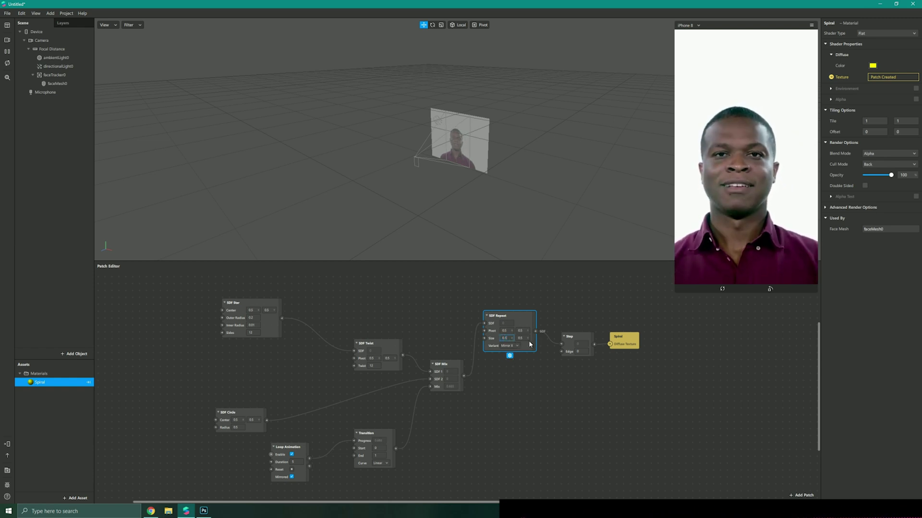
left_click(522, 339)
type("0.1")
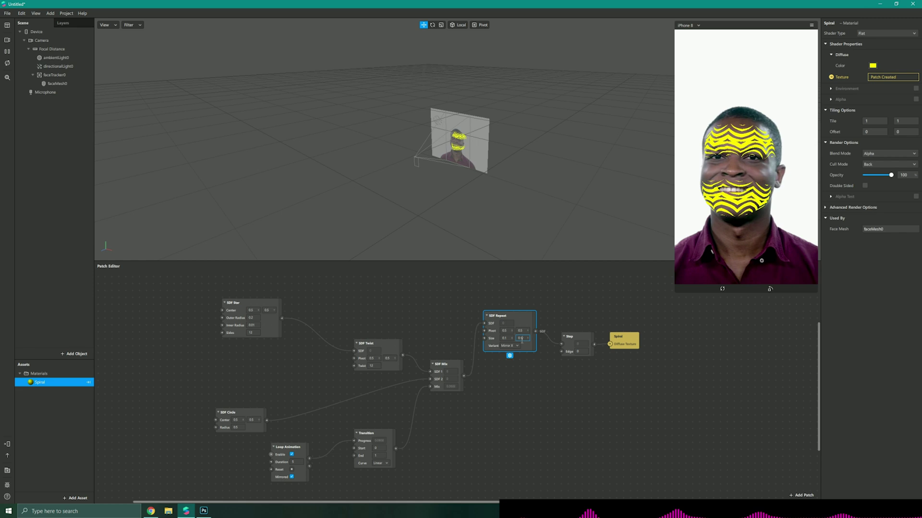
key("Return")
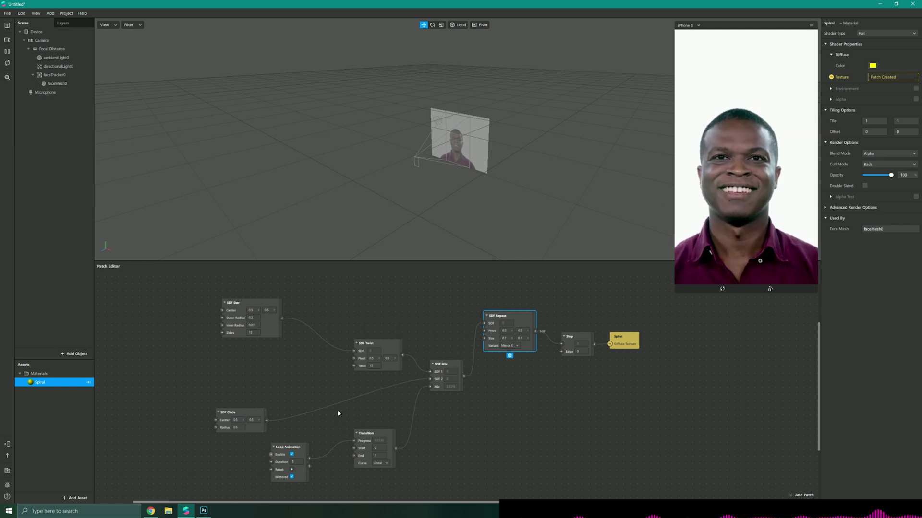
left_click(521, 338)
type("4")
key("Return")
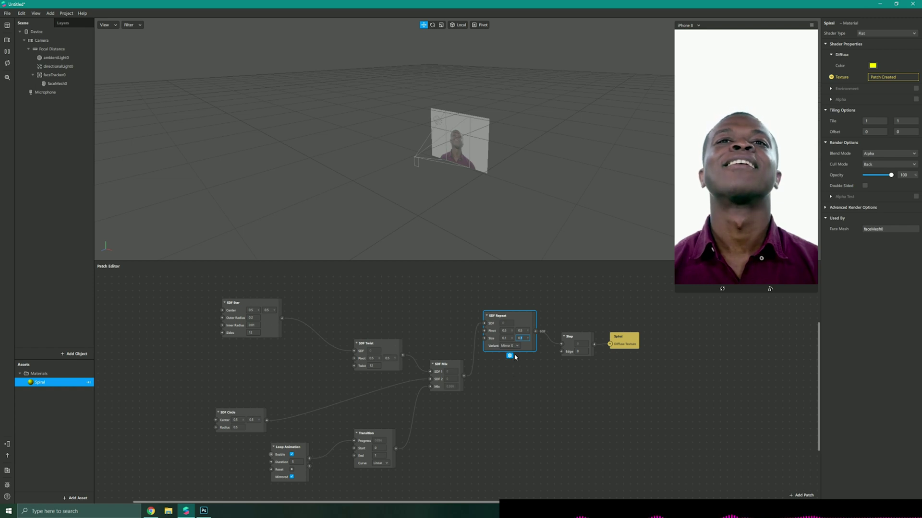
Change the loop animation duration to 2 seconds and nudge the Spiral material patch right
left_click(290, 462)
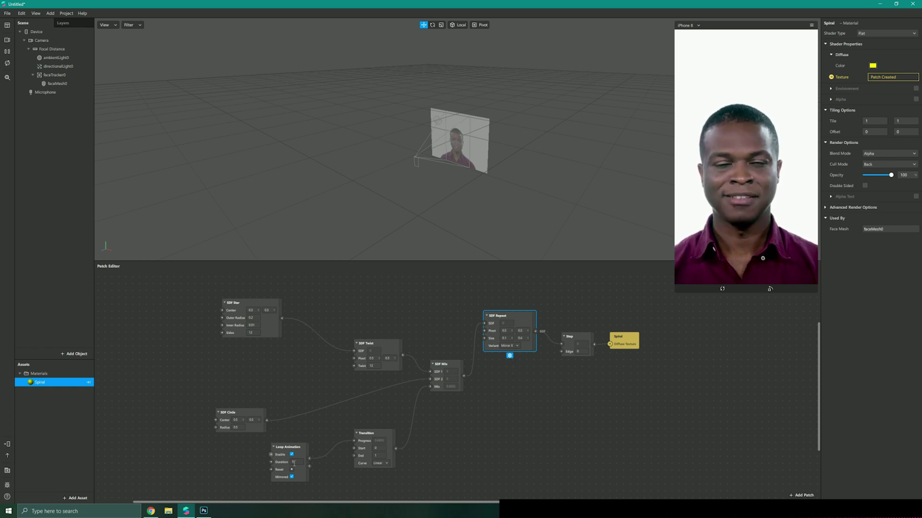
type("2")
key("Return")
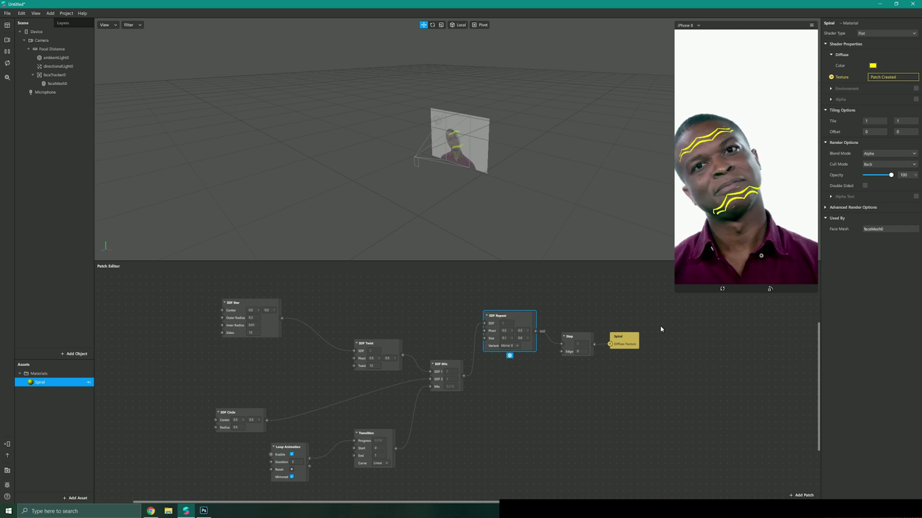
left_click(381, 312)
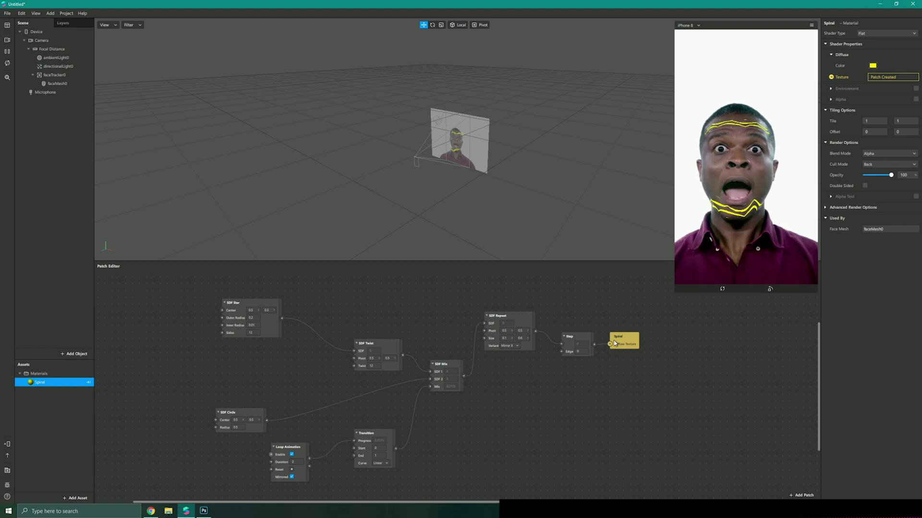
left_click_drag(633, 341, 639, 341)
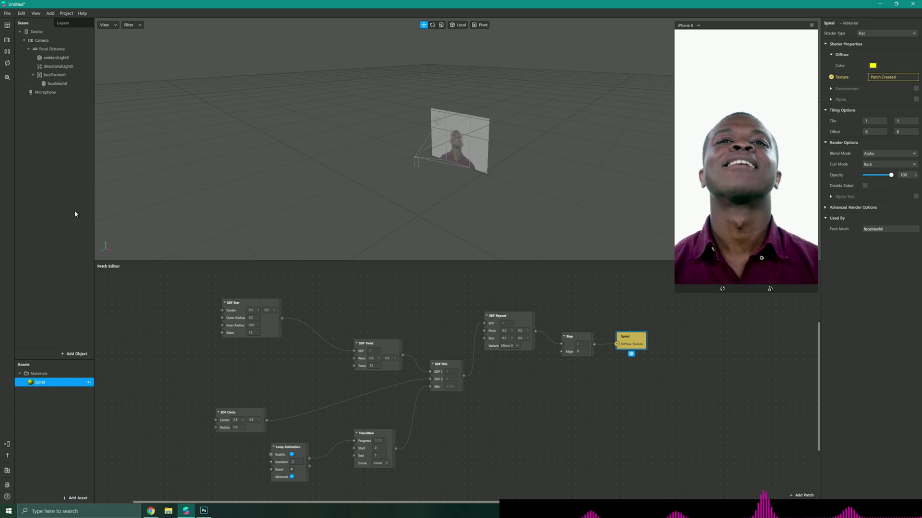
Enable Alpha on the Spiral material, then switch over to Photoshop
double_click(37, 382)
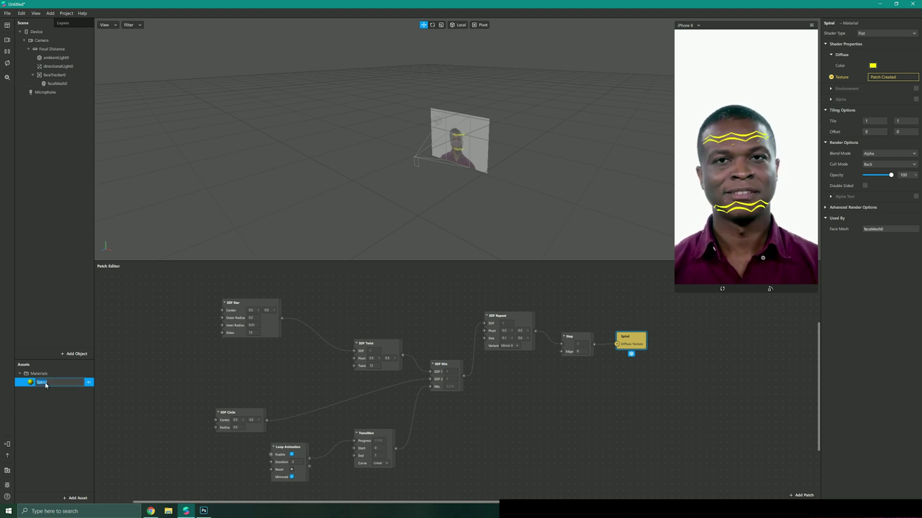
left_click(831, 100)
left_click(916, 99)
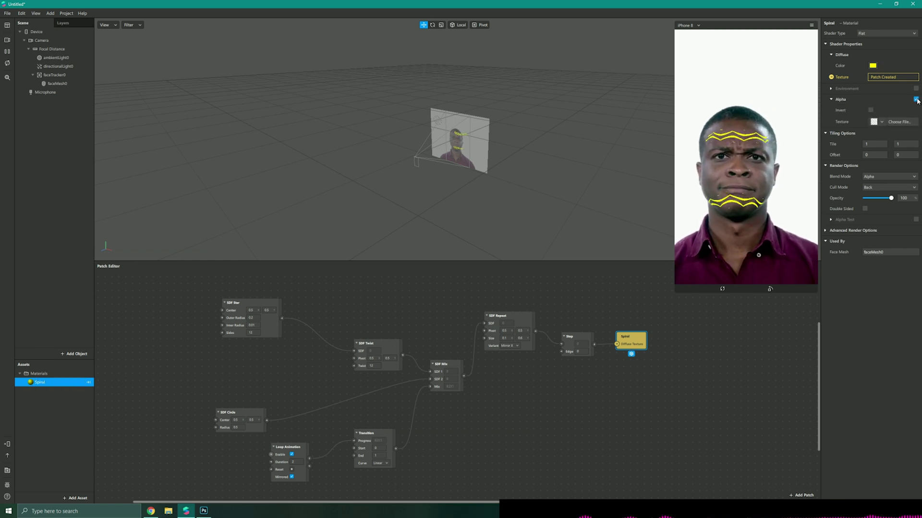
left_click(203, 510)
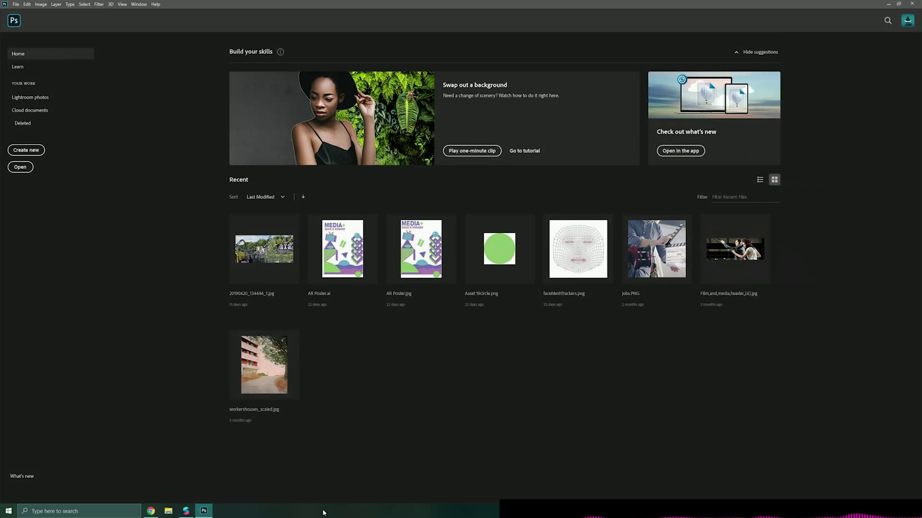
Create a new square blank document and unlock its background layer
left_click(26, 150)
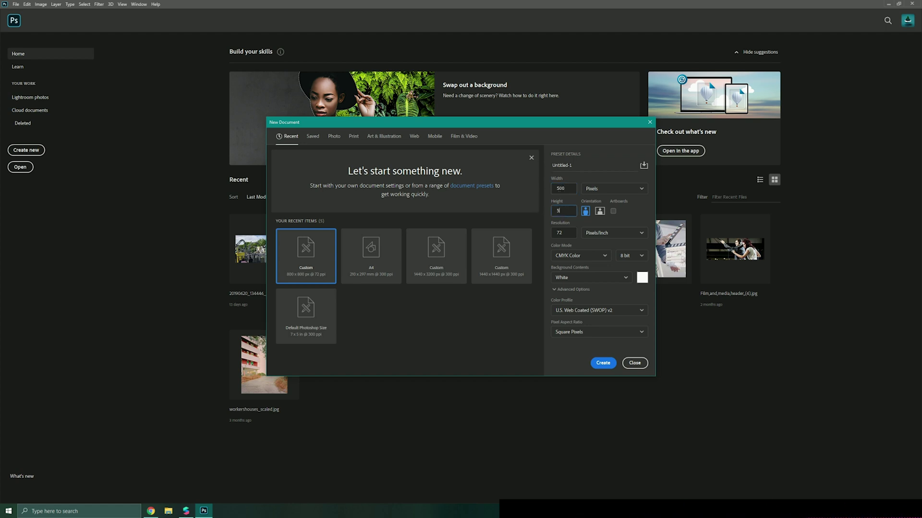
key("Return")
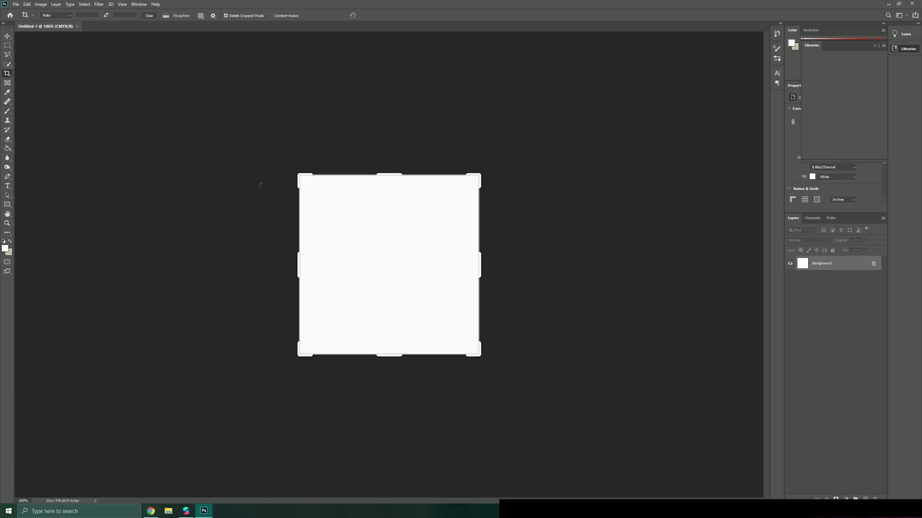
left_click(874, 265)
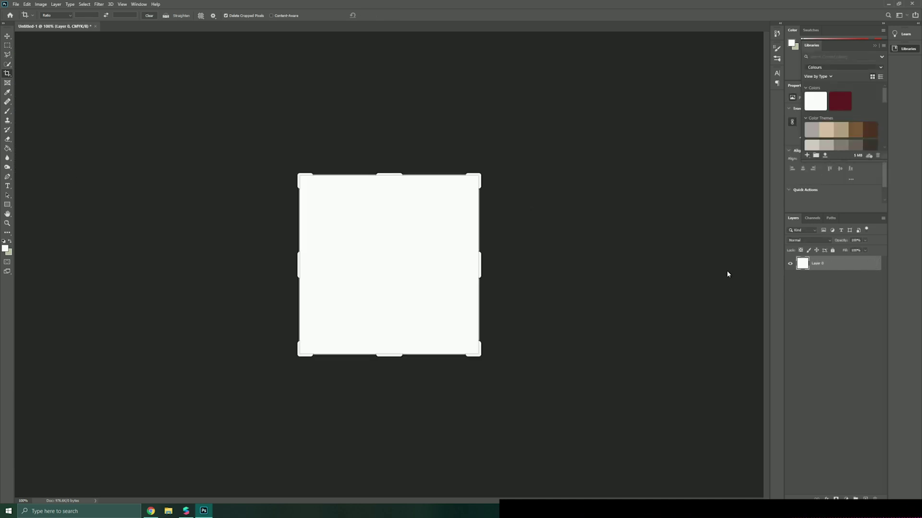
left_click(436, 230)
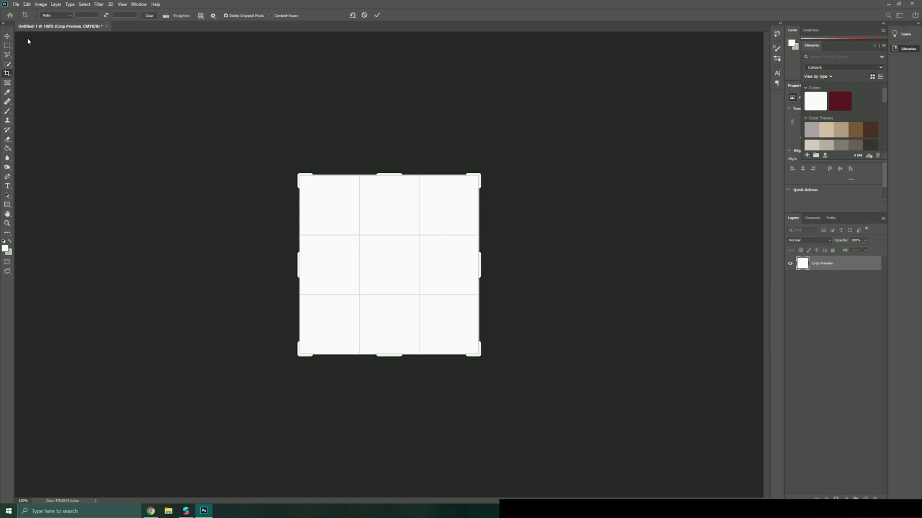
left_click(7, 36)
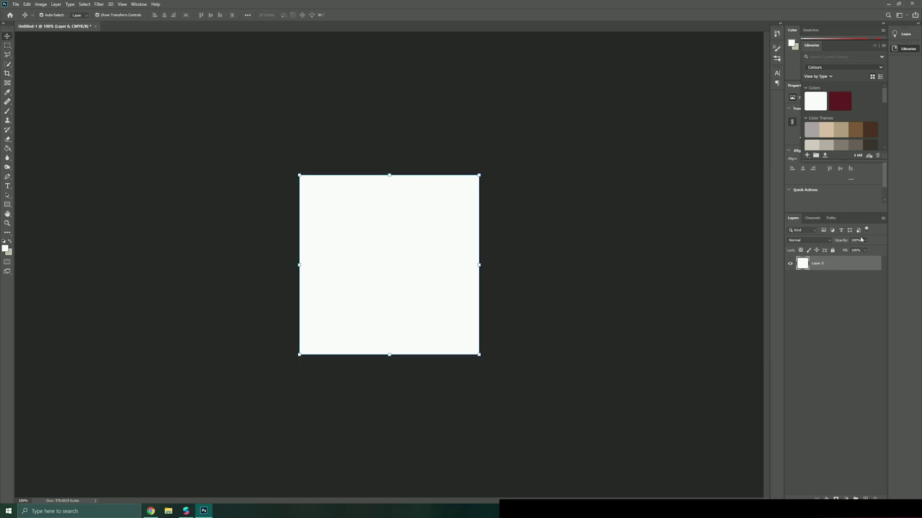
Add an empty Layer 1 and delete the white Layer 0 background
key("ctrl+shift+alt+n")
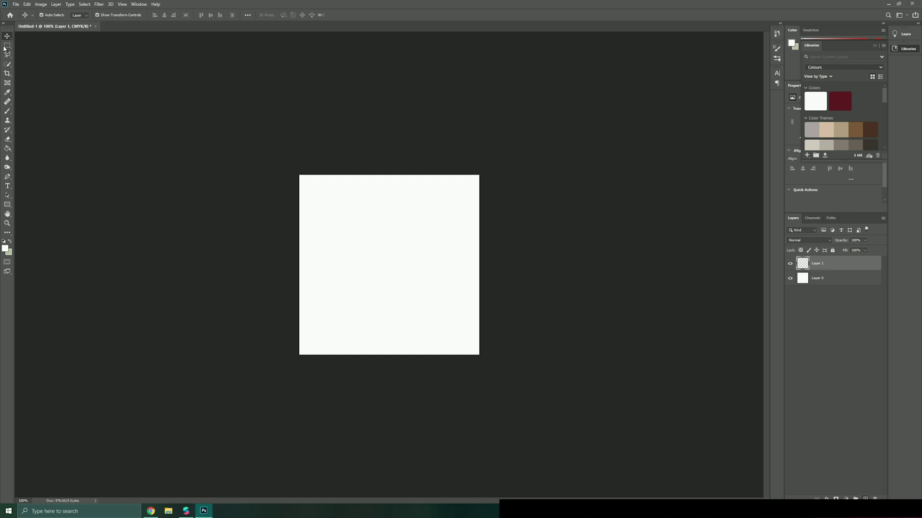
left_click(808, 279)
key("m")
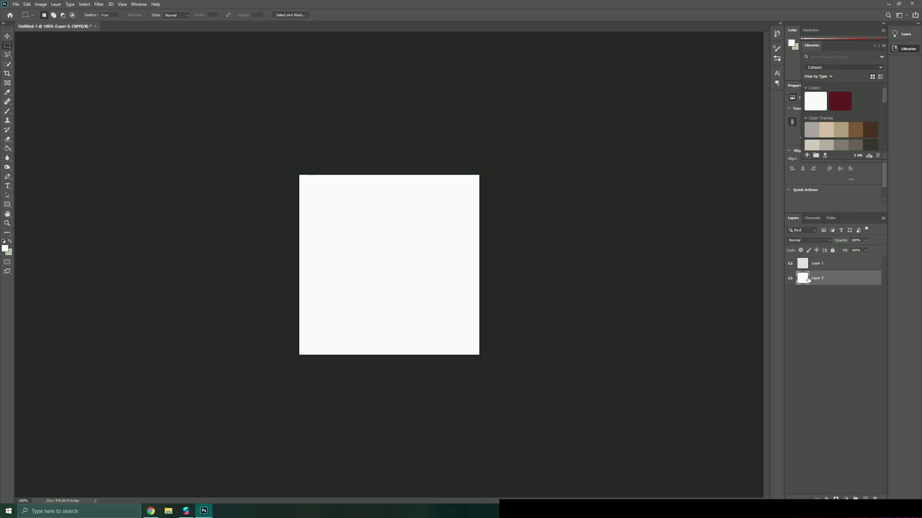
key("Delete")
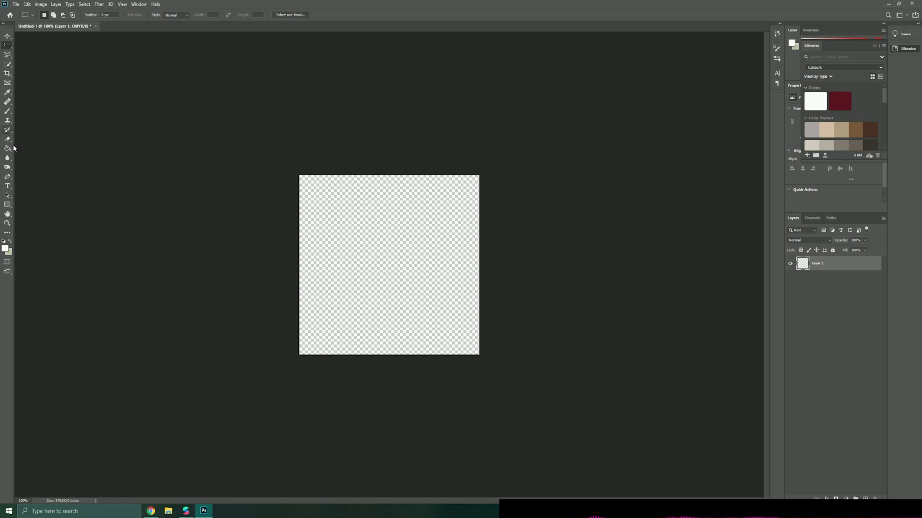
Draw a white circle with the Ellipse Tool and centre it on the canvas
left_click(7, 204)
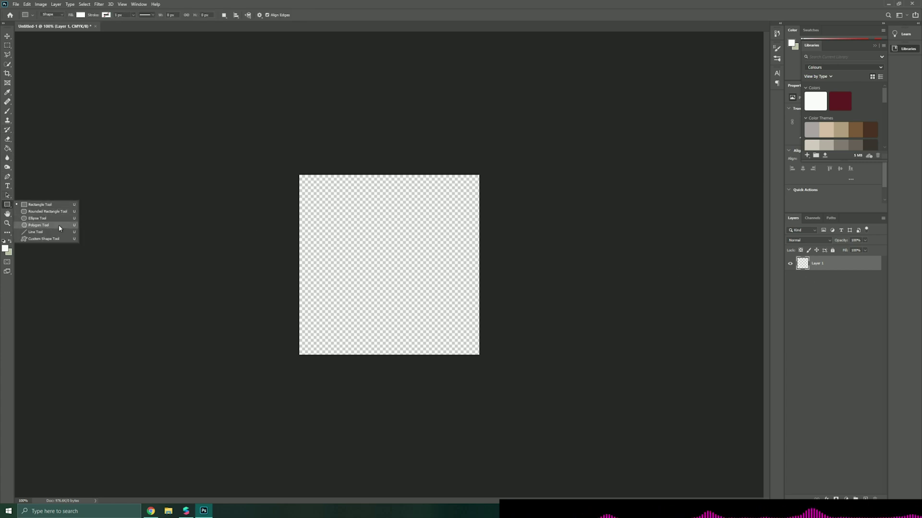
left_click(39, 219)
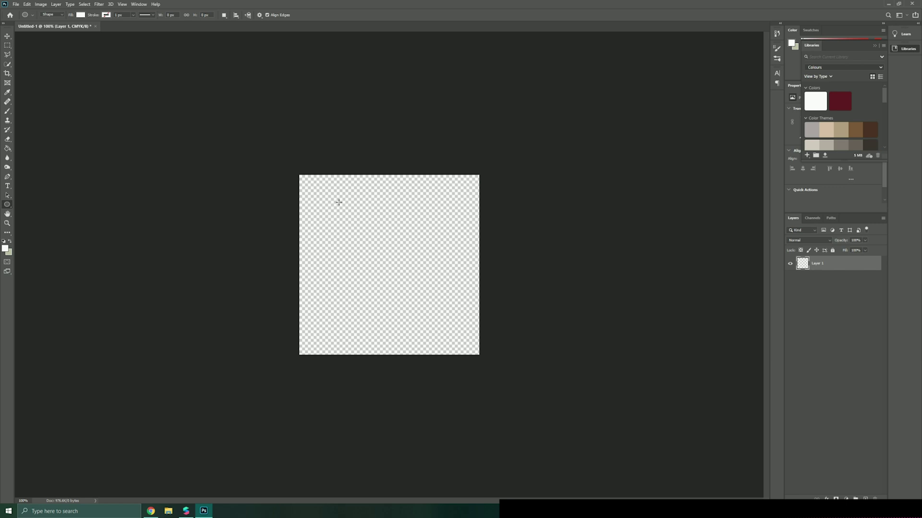
mouse_move(339, 202)
left_mouse_down()
mouse_move(412, 269)
mouse_move(456, 349)
left_mouse_up()
key("v")
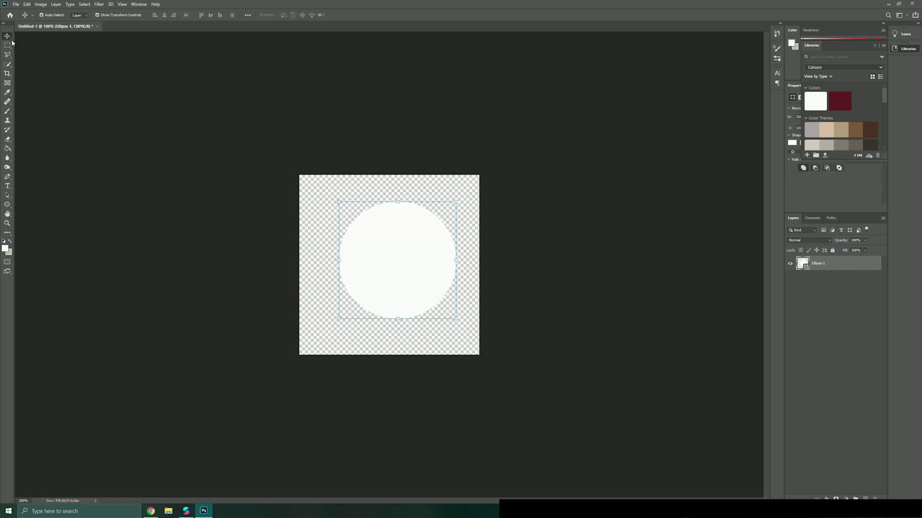
left_click_drag(411, 253, 405, 263)
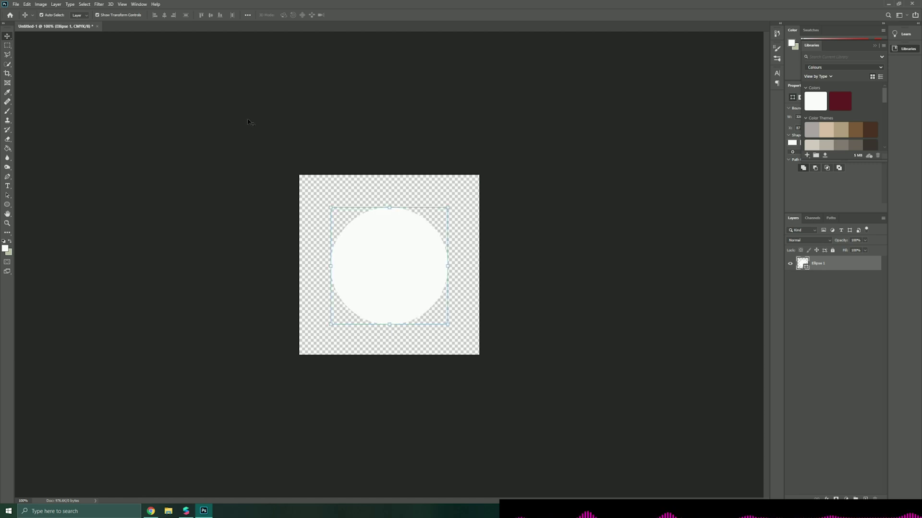
Apply a 20-pixel Gaussian Blur as a smart filter to feather the circle's edges
left_click(99, 4)
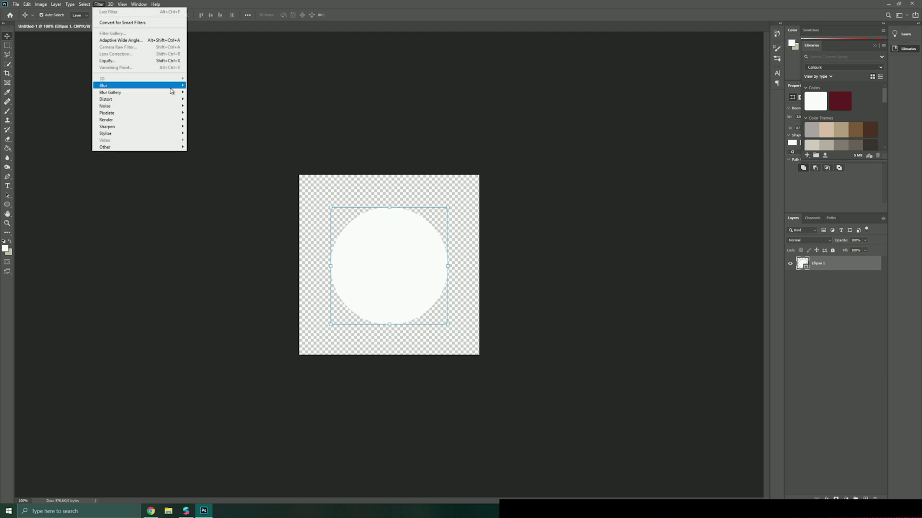
mouse_move(168, 86)
left_click(223, 114)
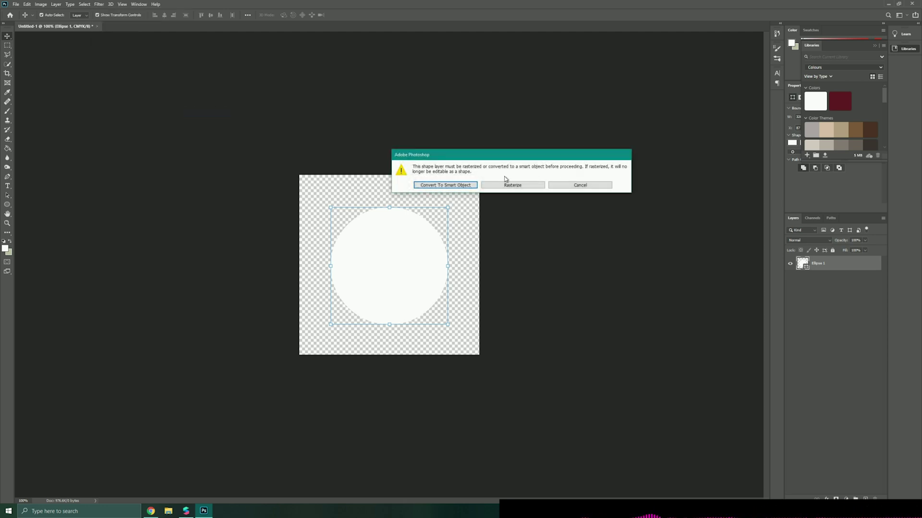
left_click(454, 186)
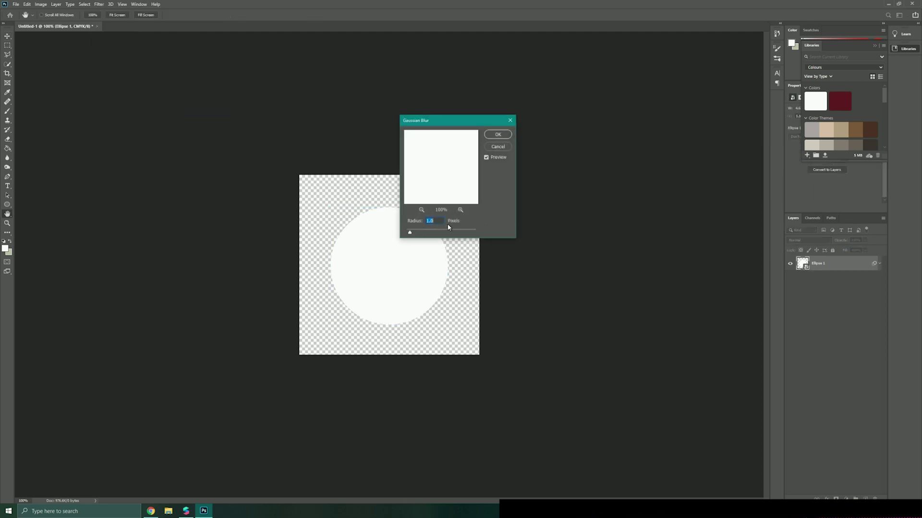
left_click_drag(410, 232, 437, 234)
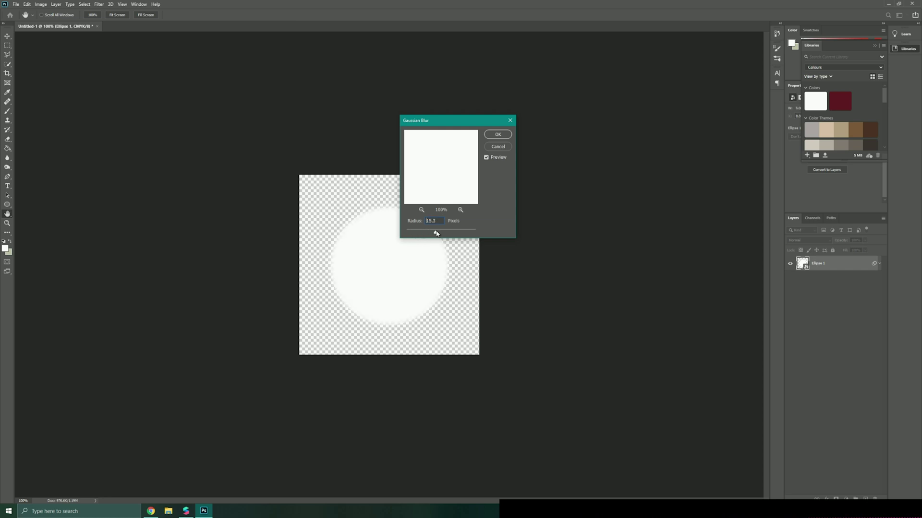
left_click(495, 134)
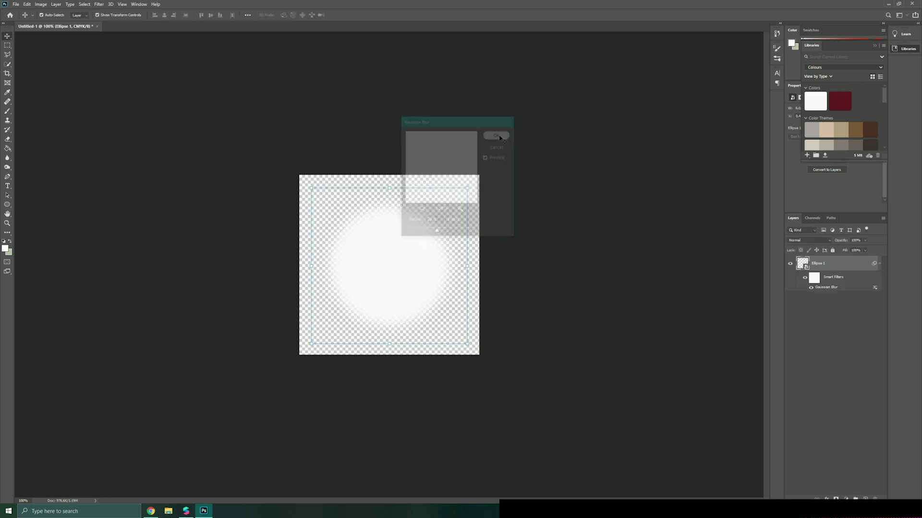
Start a Save As named facecircle, then cancel saving as a Photoshop file
left_click(16, 4)
left_click(29, 90)
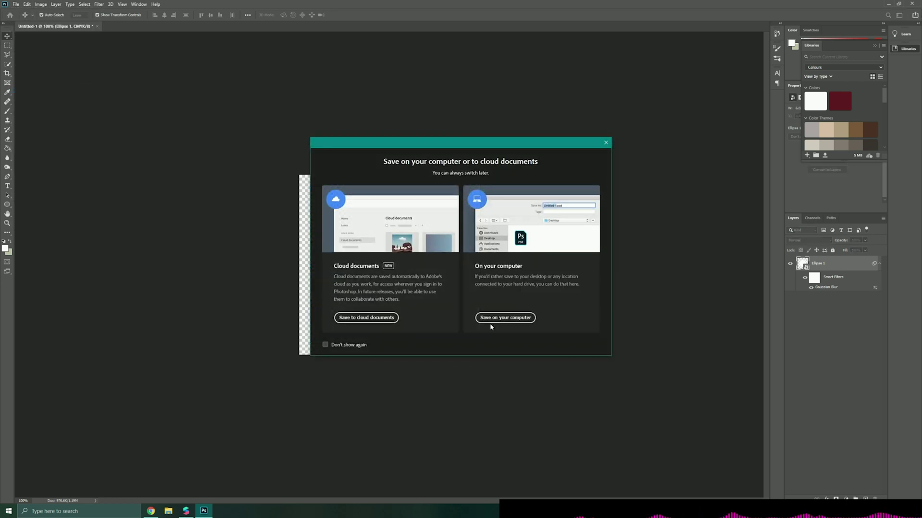
left_click(491, 319)
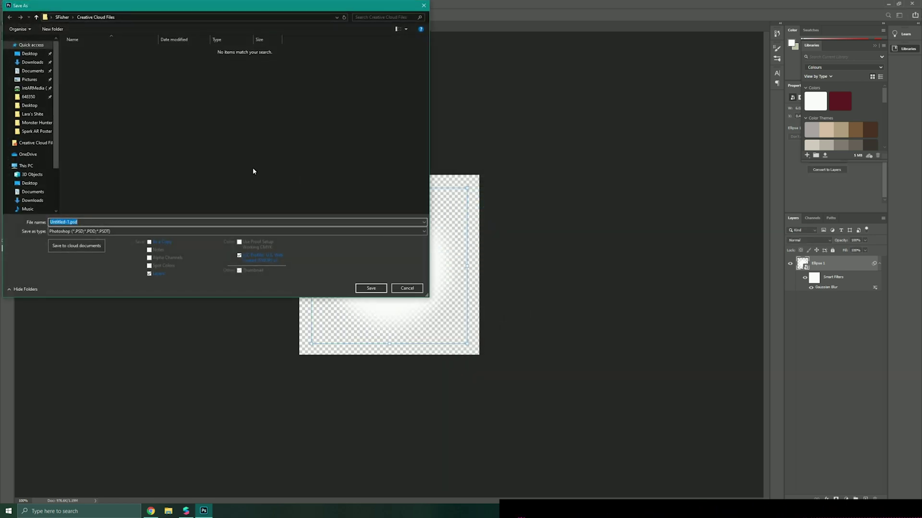
type("facecircle")
left_click(98, 231)
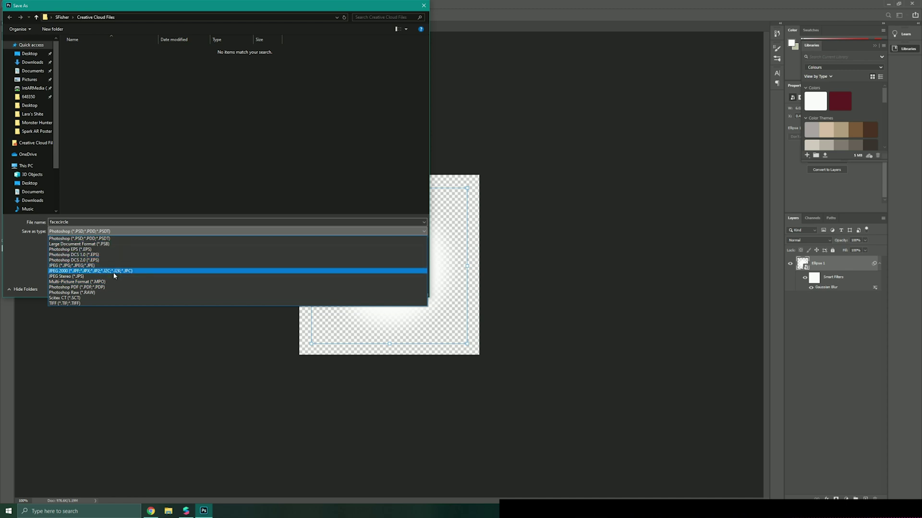
left_click(32, 261)
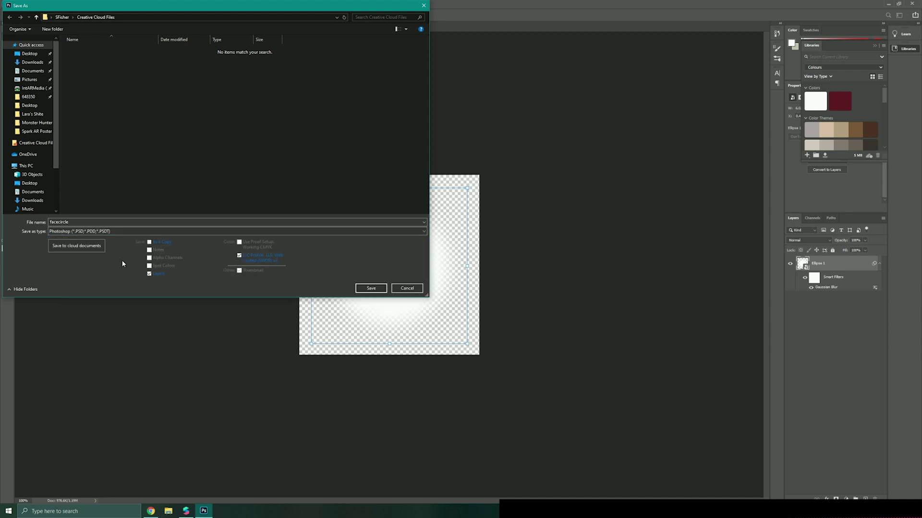
left_click(406, 288)
Export the image as a PNG named facecircle into the Desktop folder
left_click(16, 4)
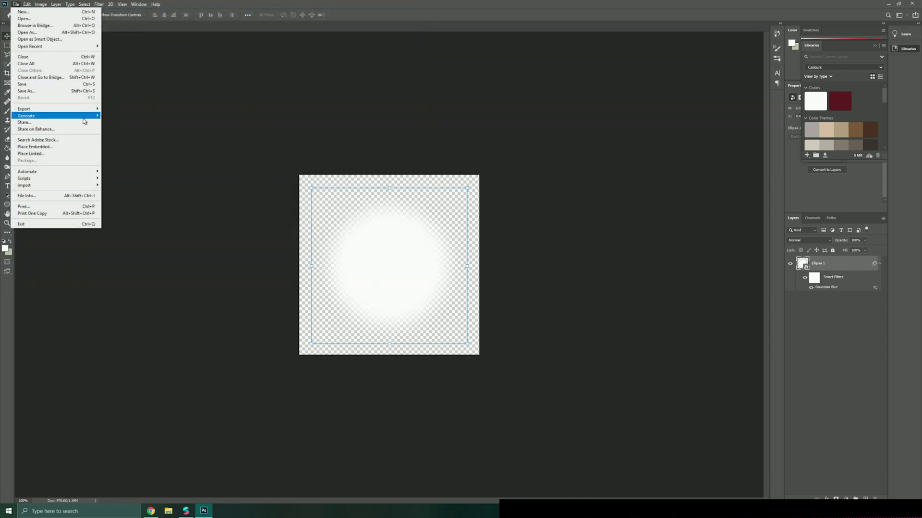
mouse_move(92, 110)
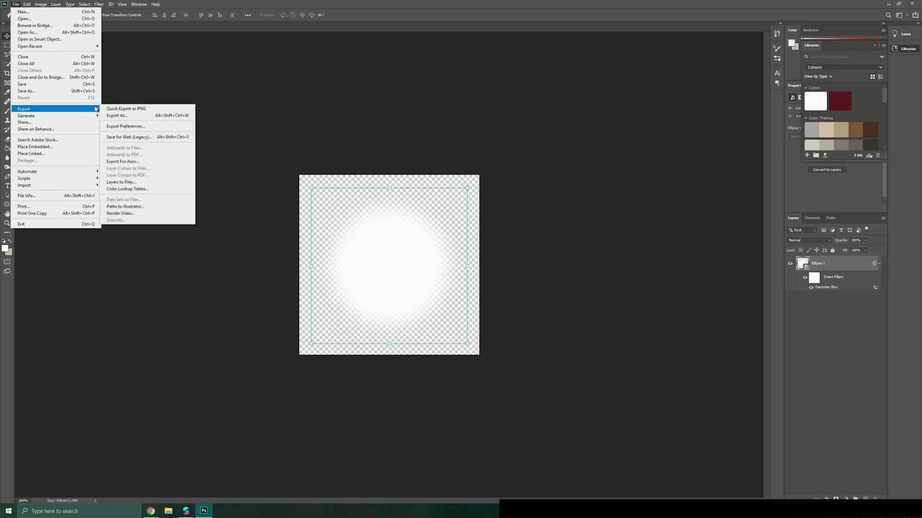
left_click(129, 116)
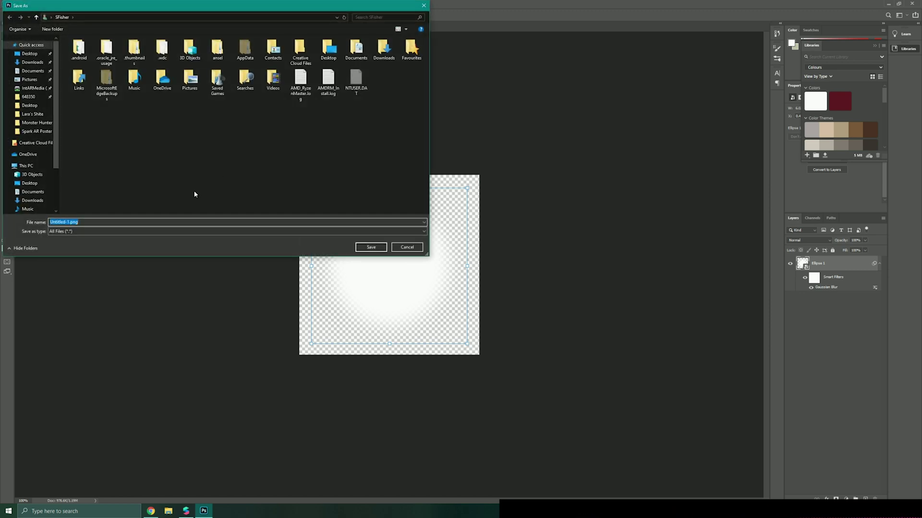
type("facecircle")
left_click(29, 53)
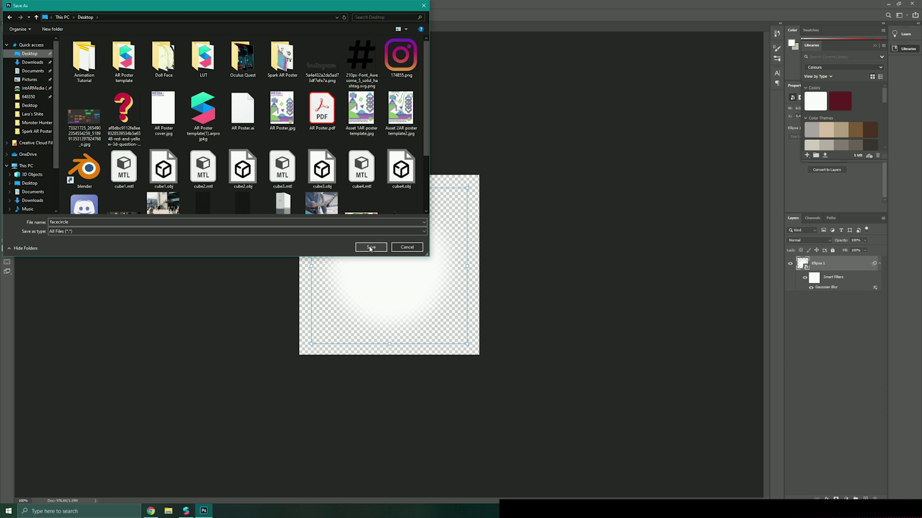
Save facecircle.png and import it from the Desktop into Spark AR's assets
left_click(371, 247)
left_click(888, 4)
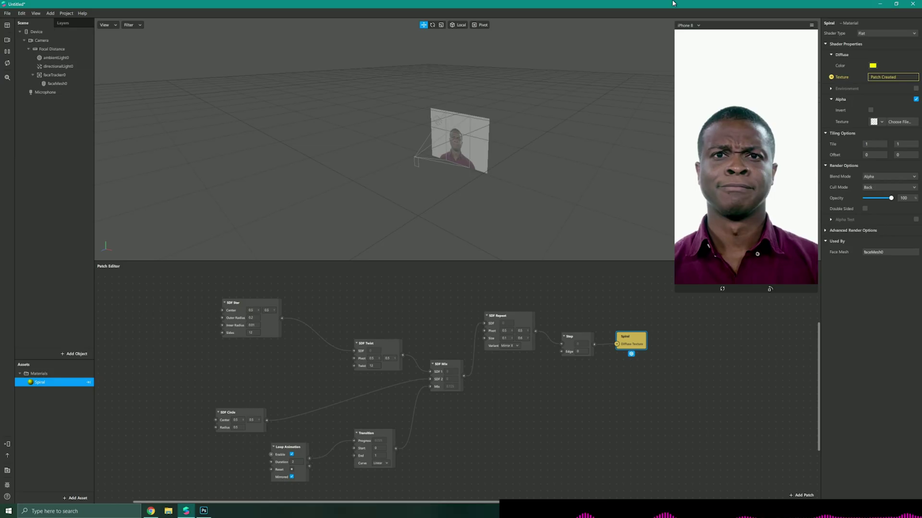
left_click(167, 512)
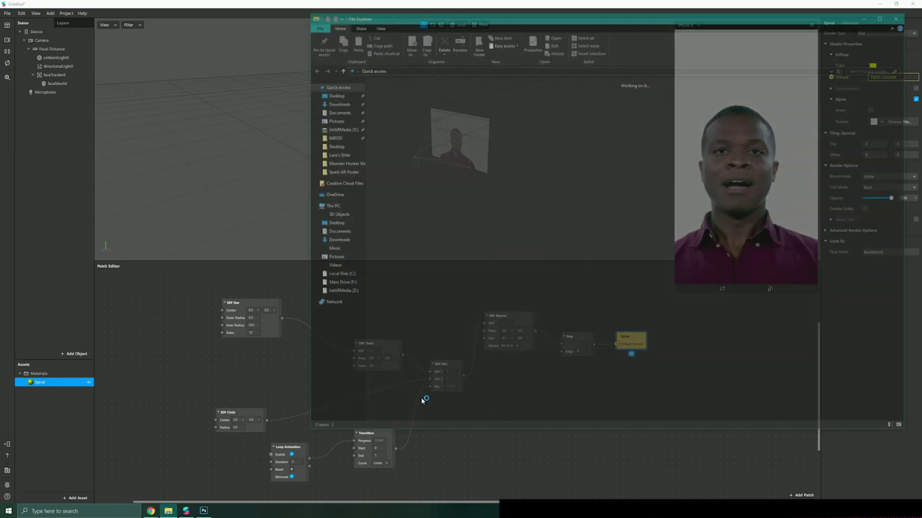
left_click(331, 93)
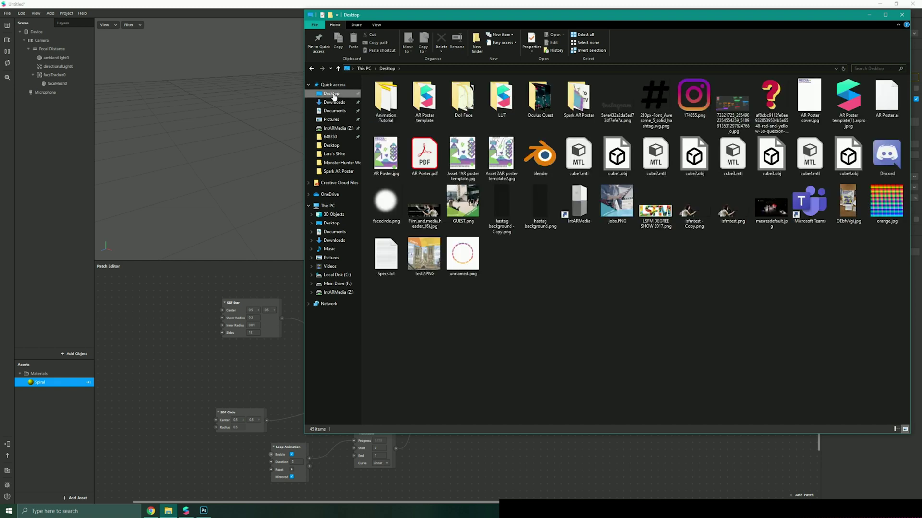
left_click_drag(388, 208, 59, 420)
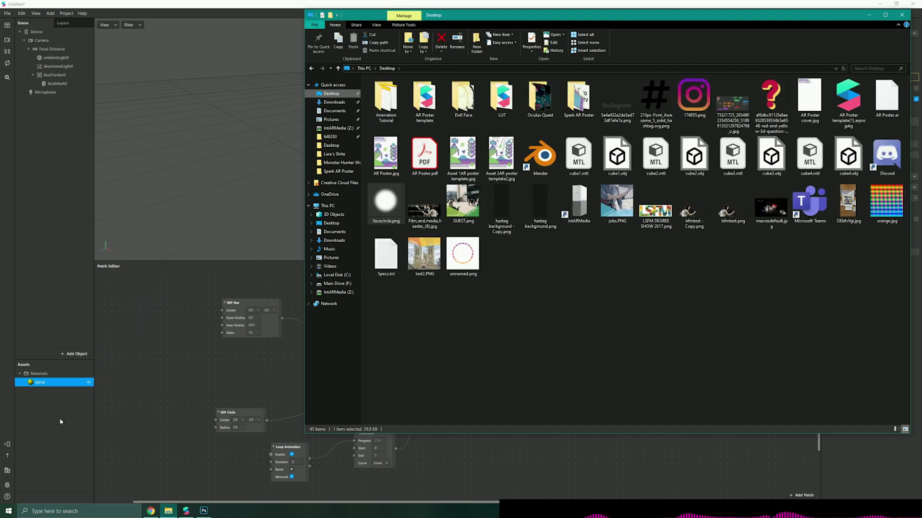
Set facecircle as the Spiral material's alpha texture
left_click(46, 384)
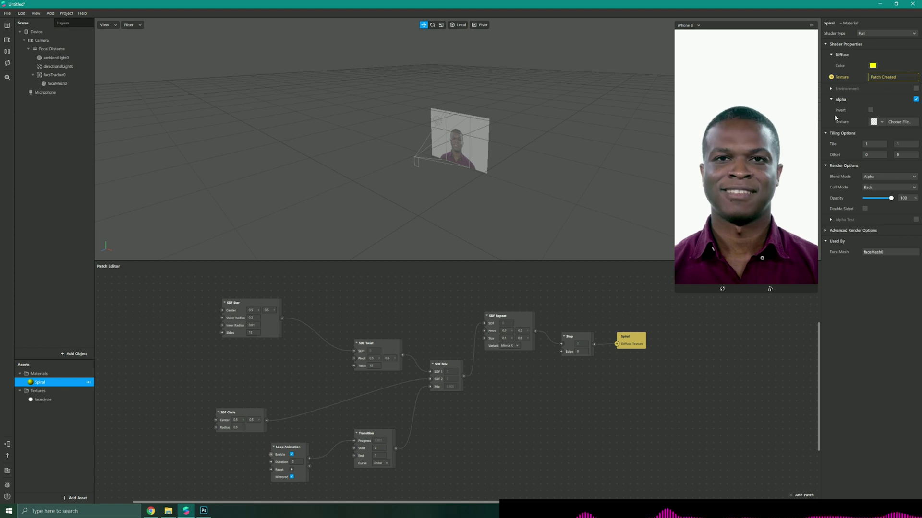
left_click(881, 122)
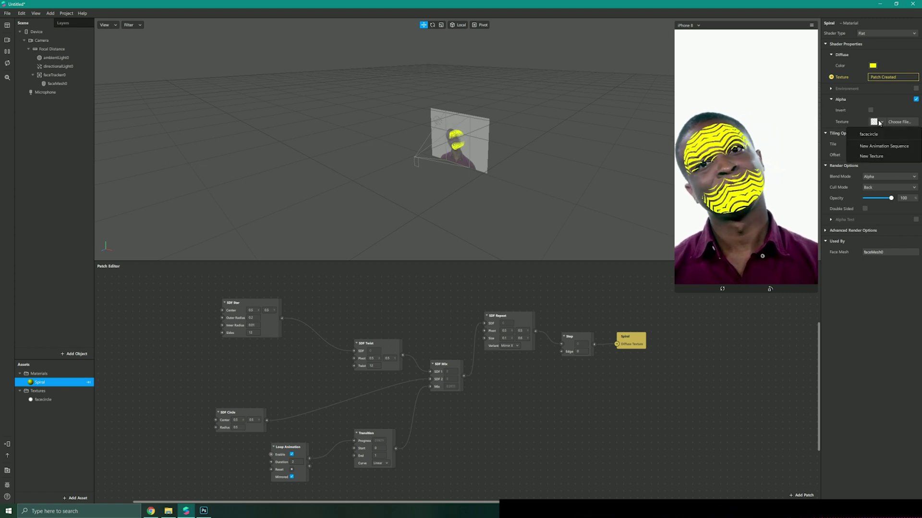
left_click(873, 134)
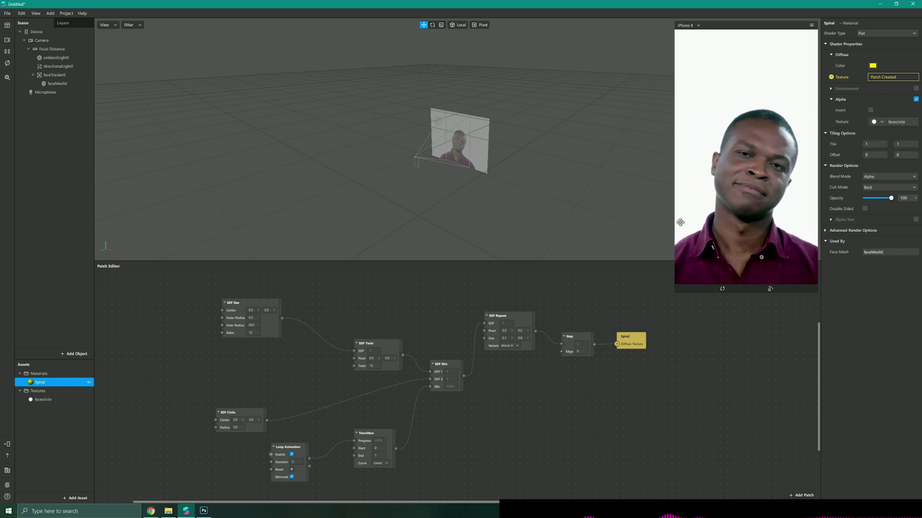